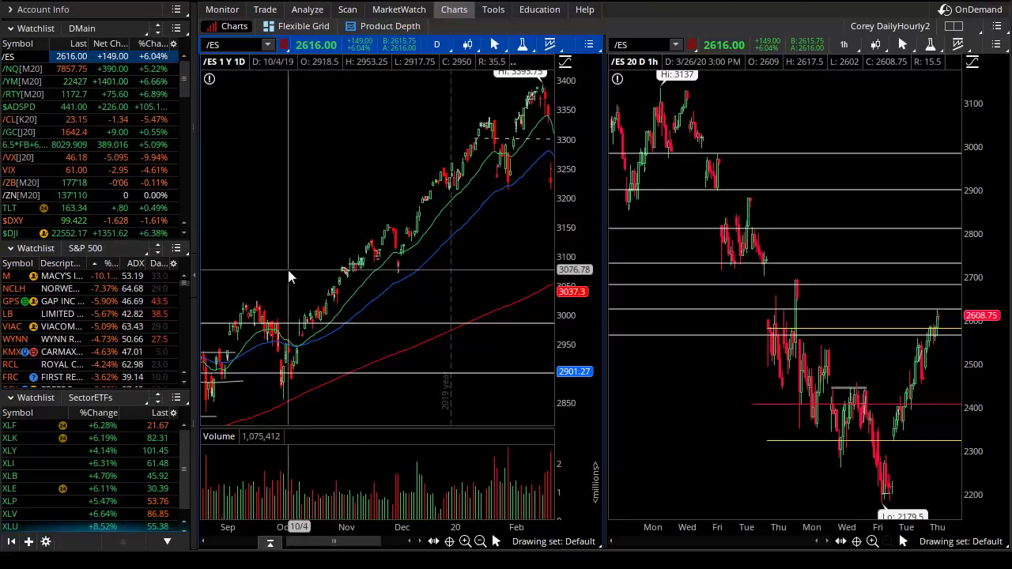
Set the line width of the 20-period exponential moving average on the daily /ES chart to 3.
left_click_drag(317, 285, 395, 277)
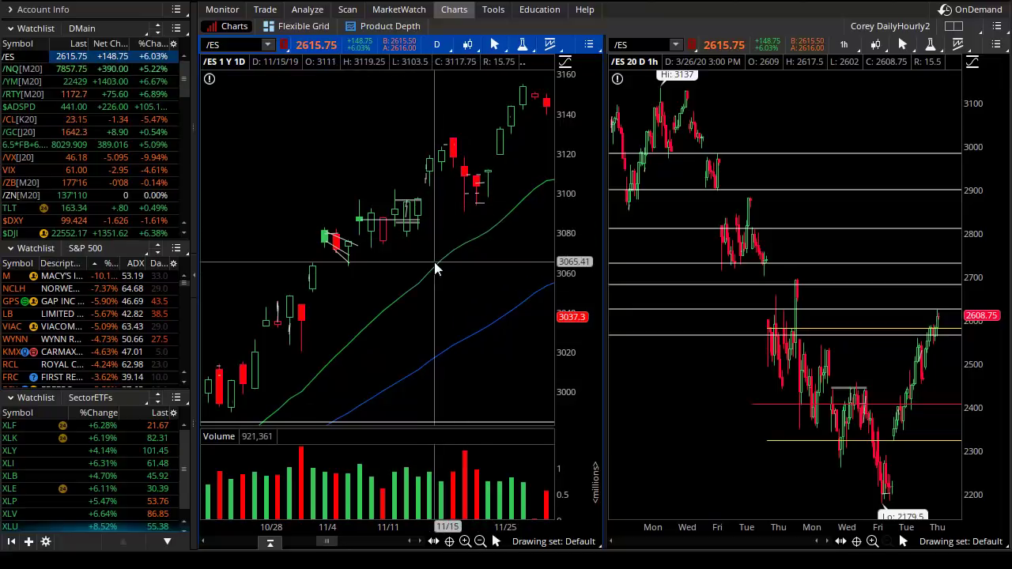
right_click(438, 265)
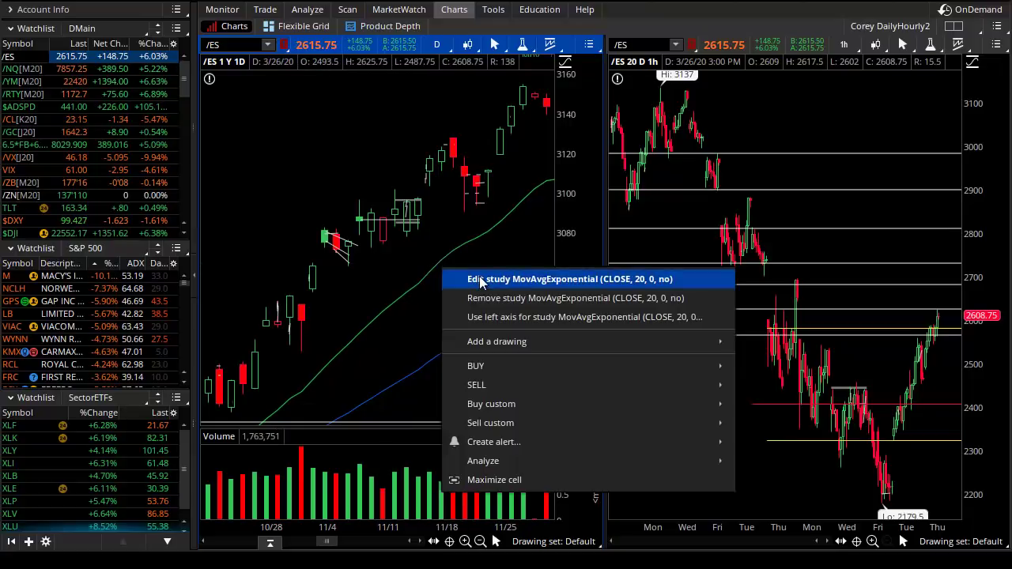
left_click(458, 279)
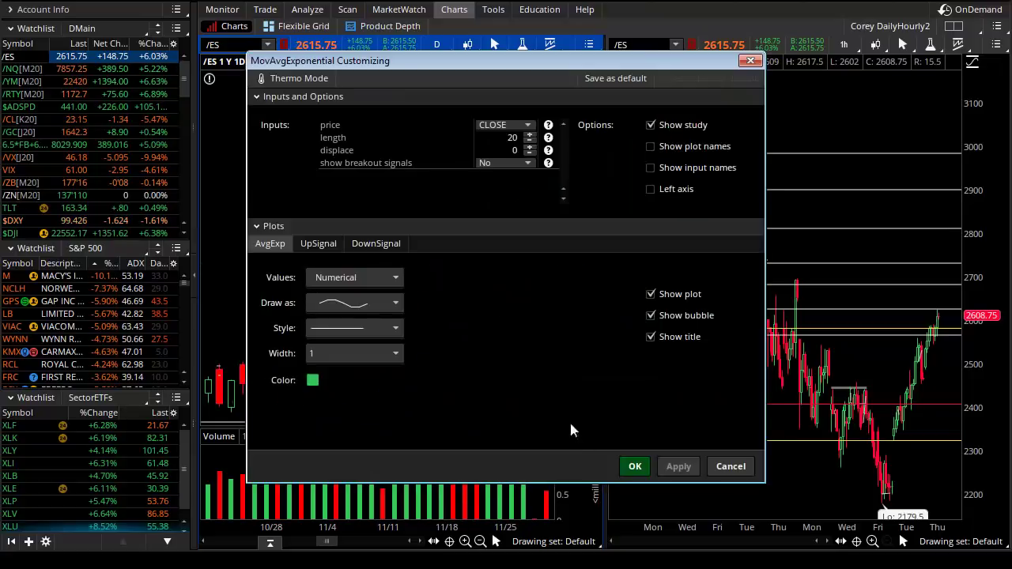
left_click(321, 355)
left_click(324, 421)
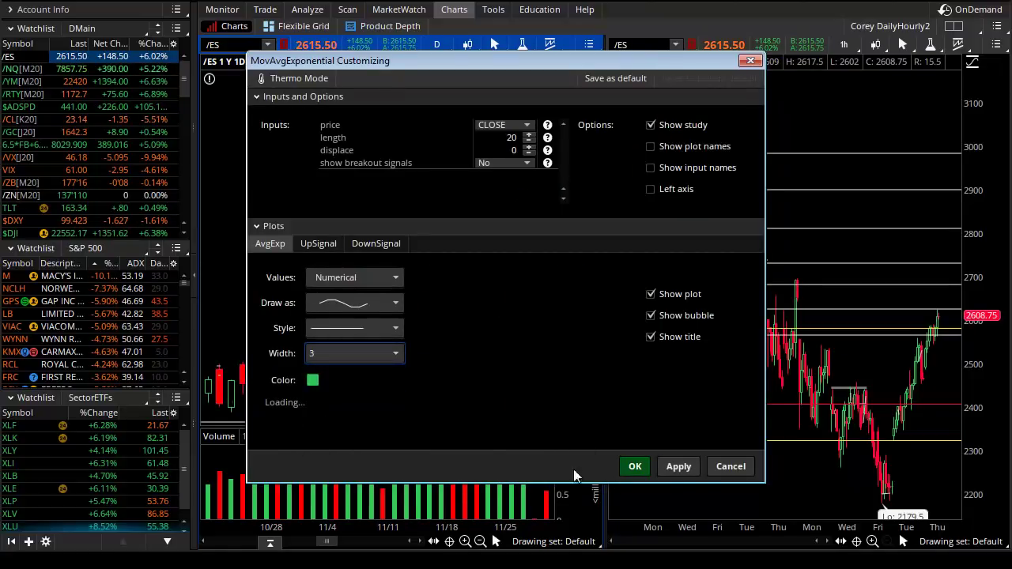
left_click(634, 469)
Check the 20-period exponential moving average's settings and examine how the daily /ES price moves around it.
right_click(445, 265)
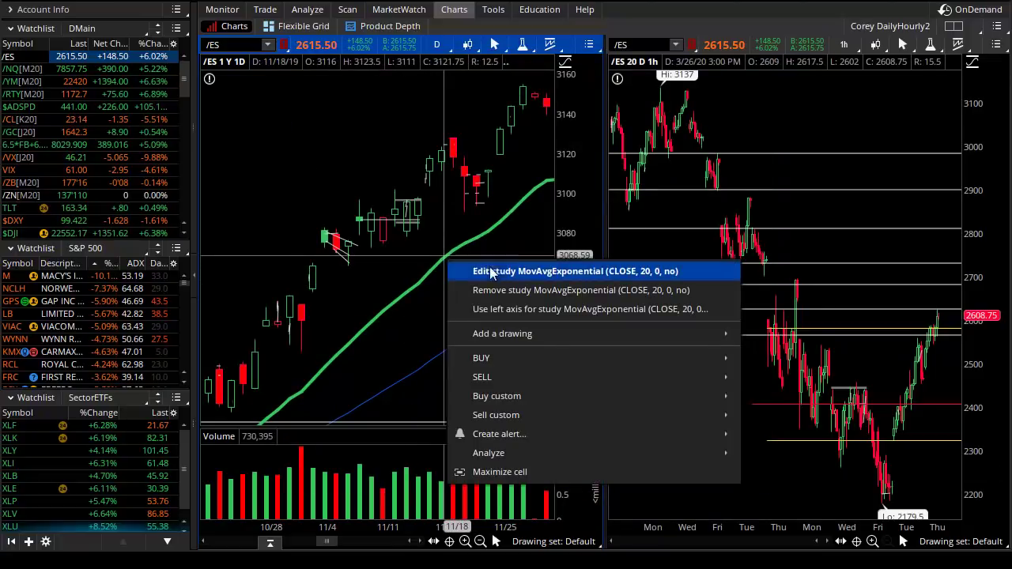
left_click(490, 272)
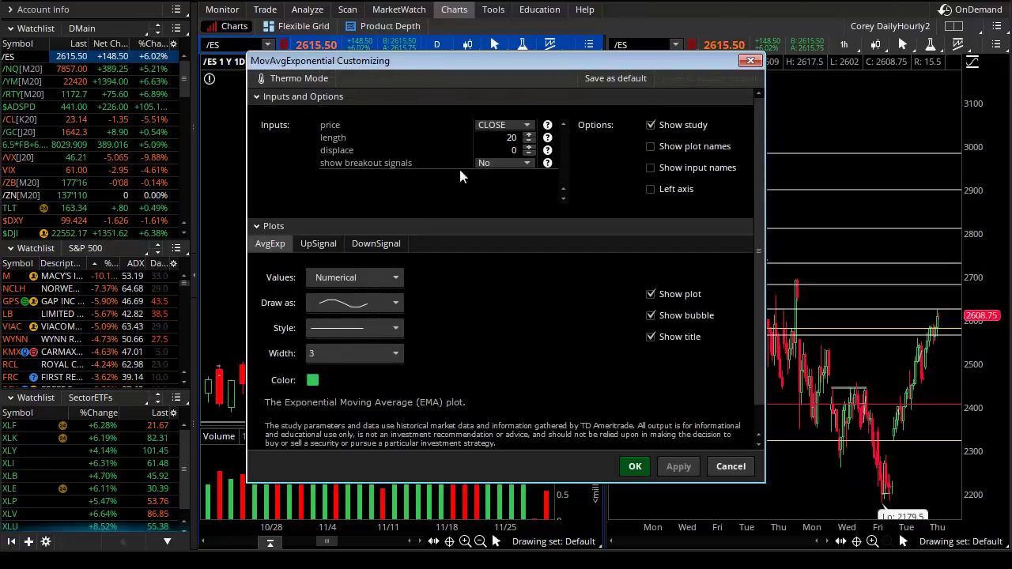
left_click(731, 467)
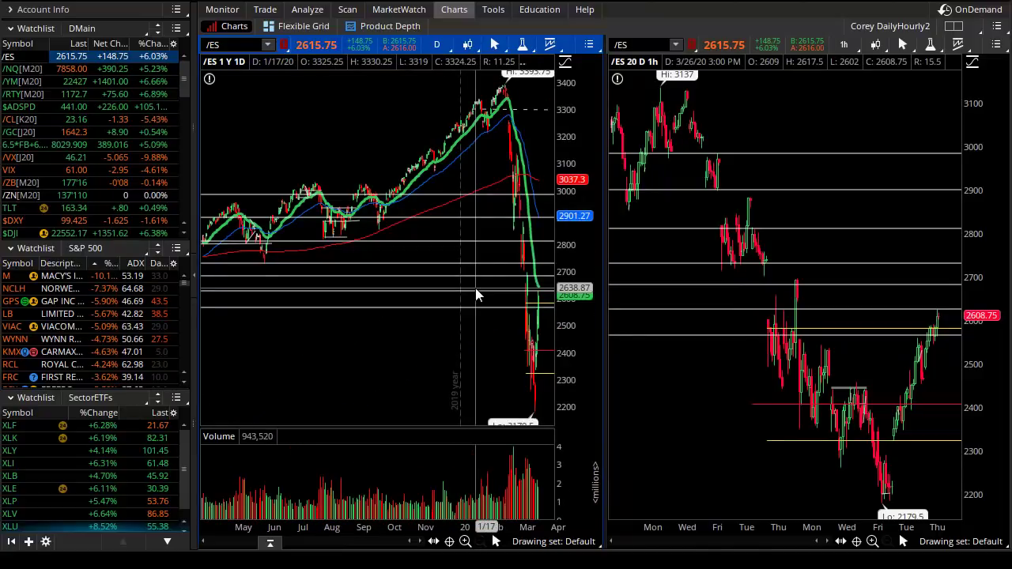
left_click_drag(364, 130, 609, 140)
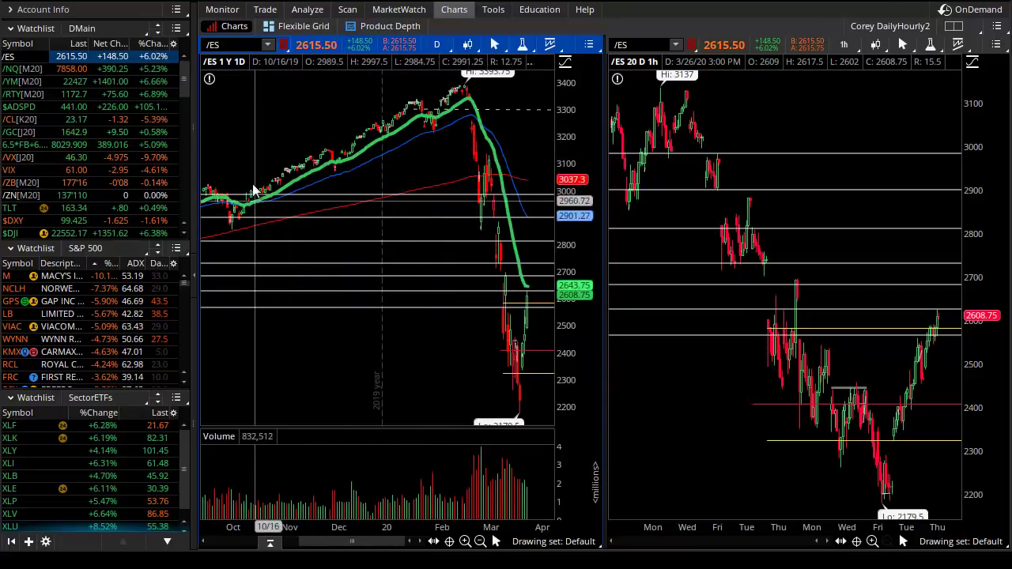
scroll(429, 165, "up", 3)
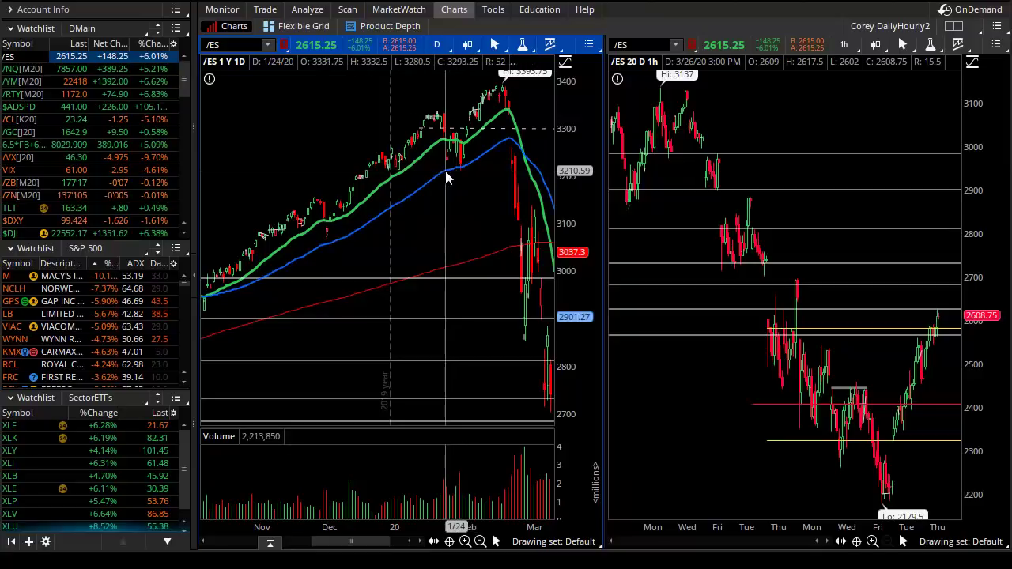
Load SO into the charts and examine its 2019 daily price action against the 20-period exponential moving average.
left_click(246, 47)
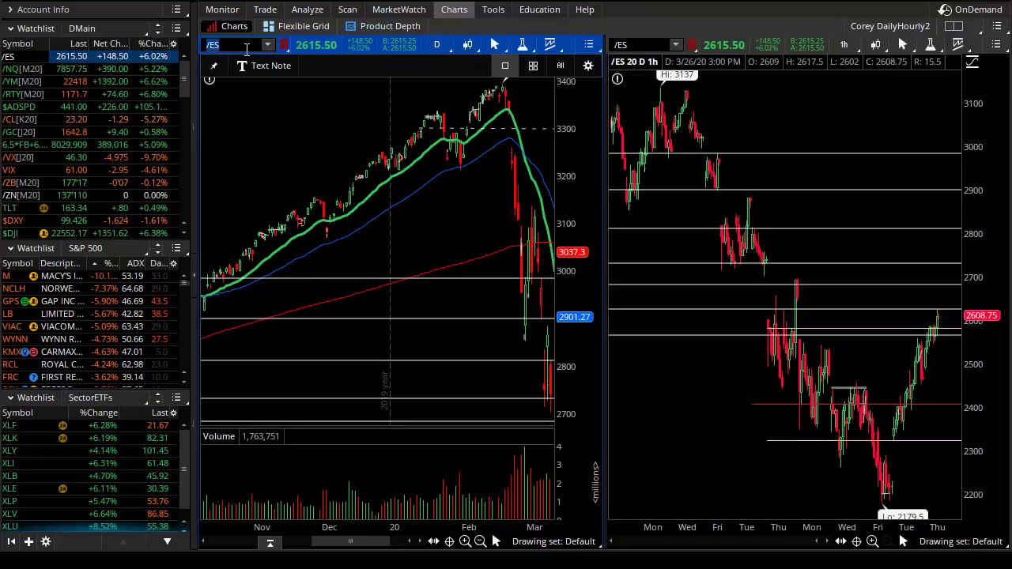
type("SO")
key("Return")
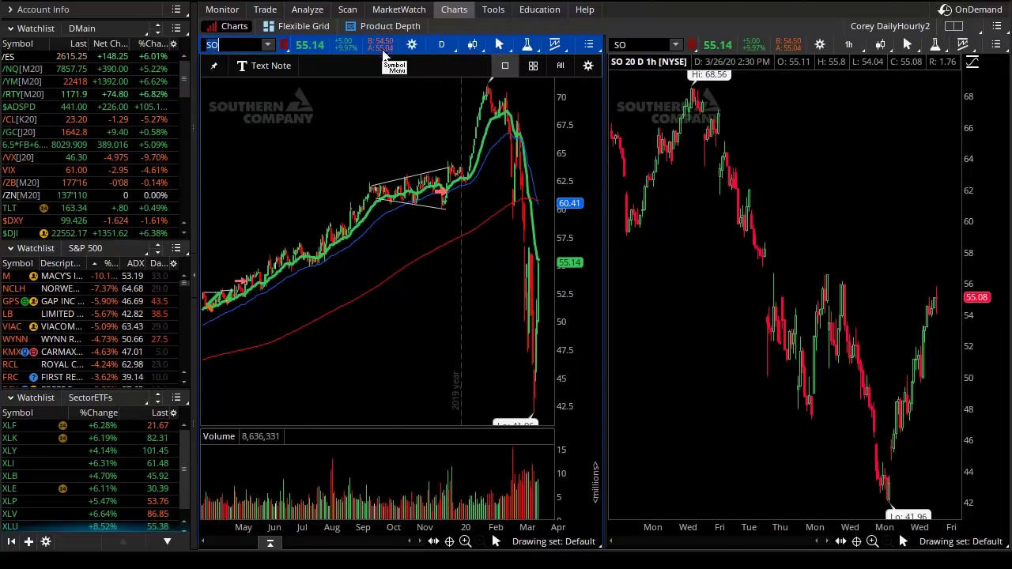
left_click_drag(217, 267, 401, 257)
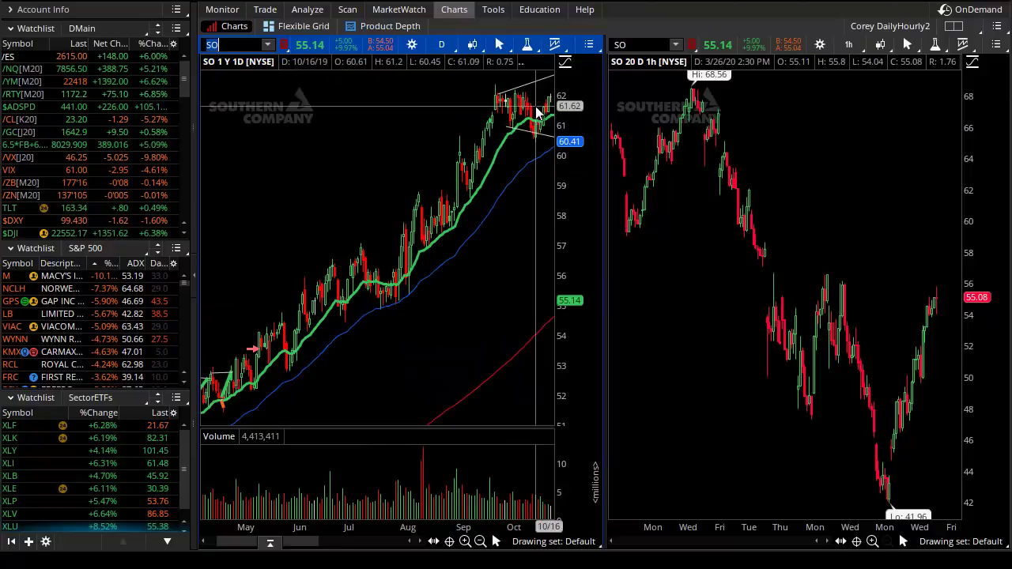
left_click_drag(372, 222, 445, 219)
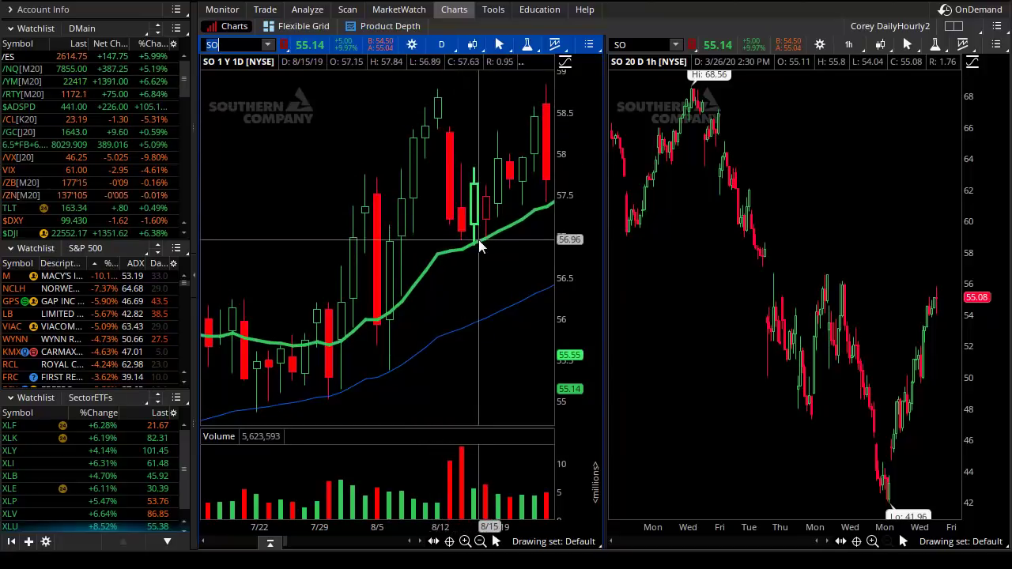
scroll(474, 269, "down", 5)
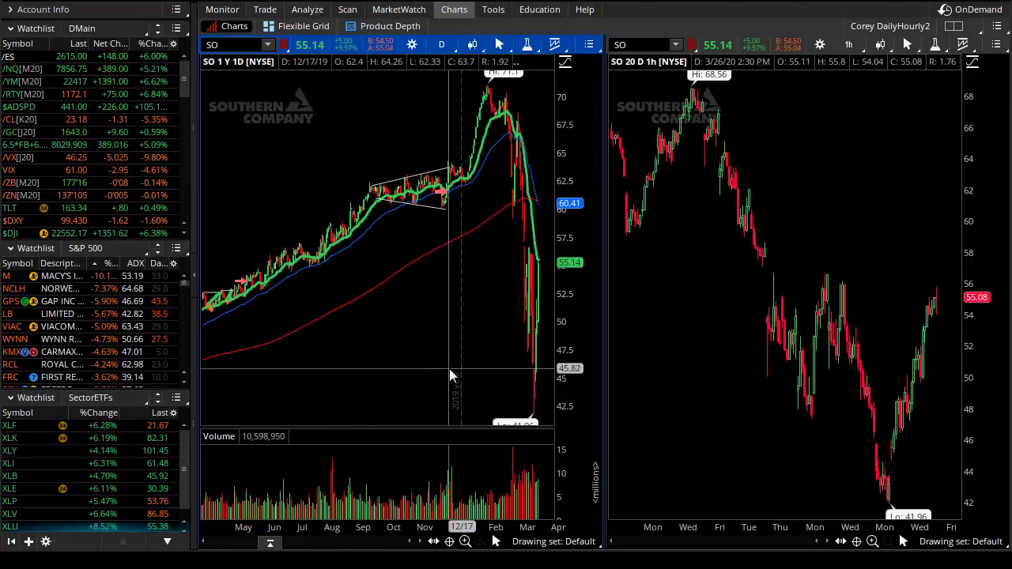
Remove the 50-period exponential moving average from the daily SO chart.
left_click_drag(412, 372, 829, 340)
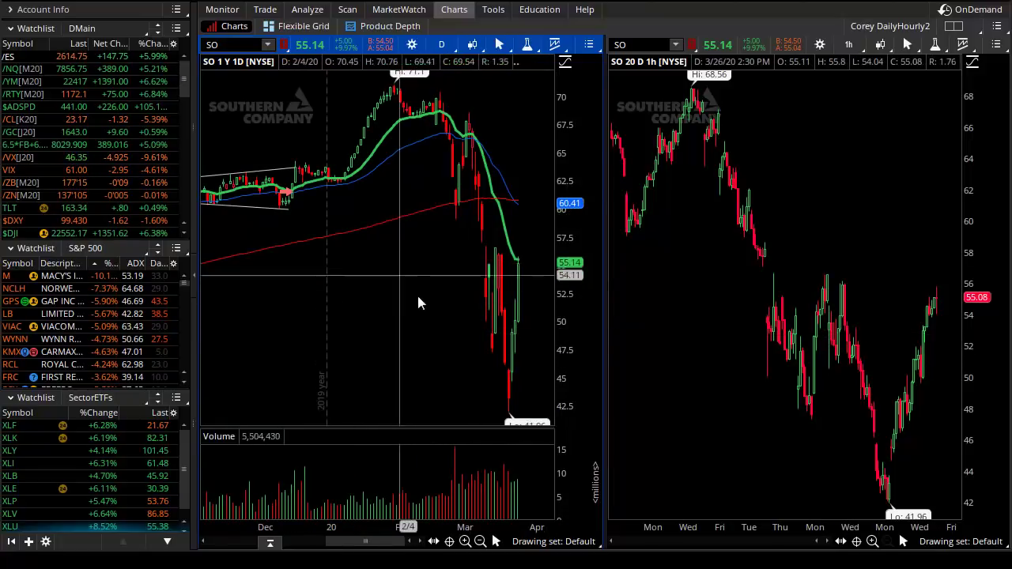
left_click_drag(390, 292, 701, 321)
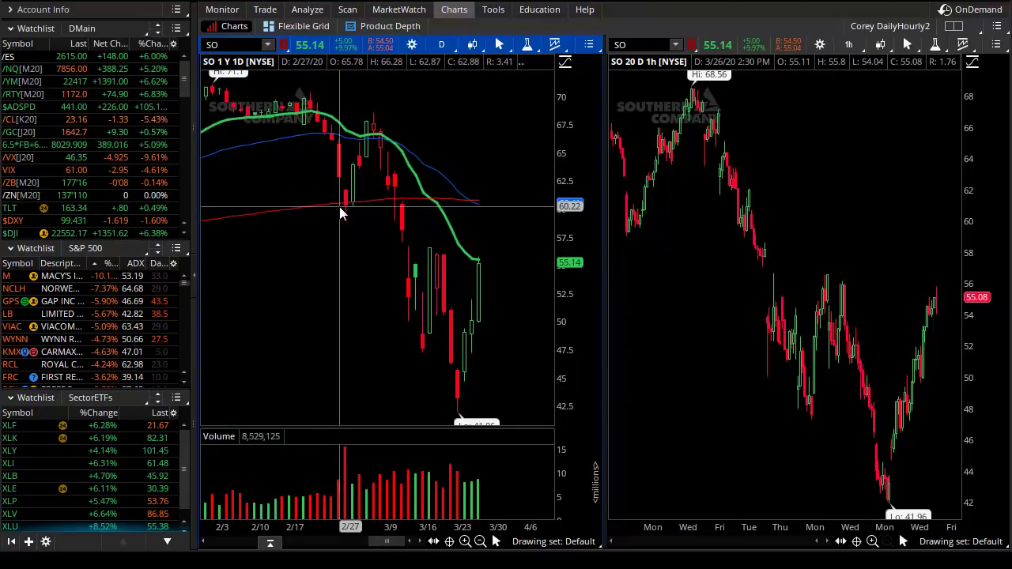
right_click(306, 136)
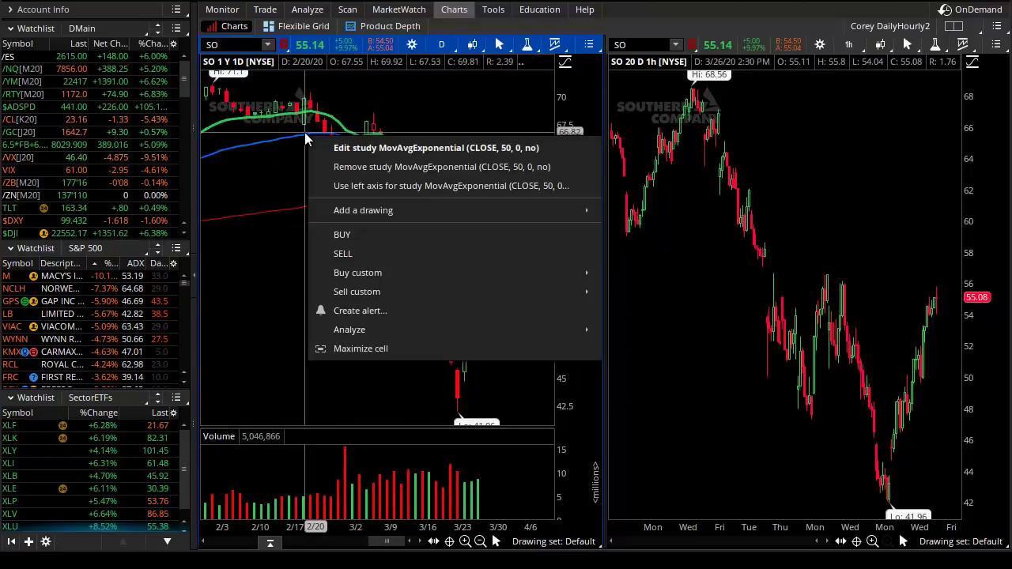
left_click(366, 168)
left_click(556, 63)
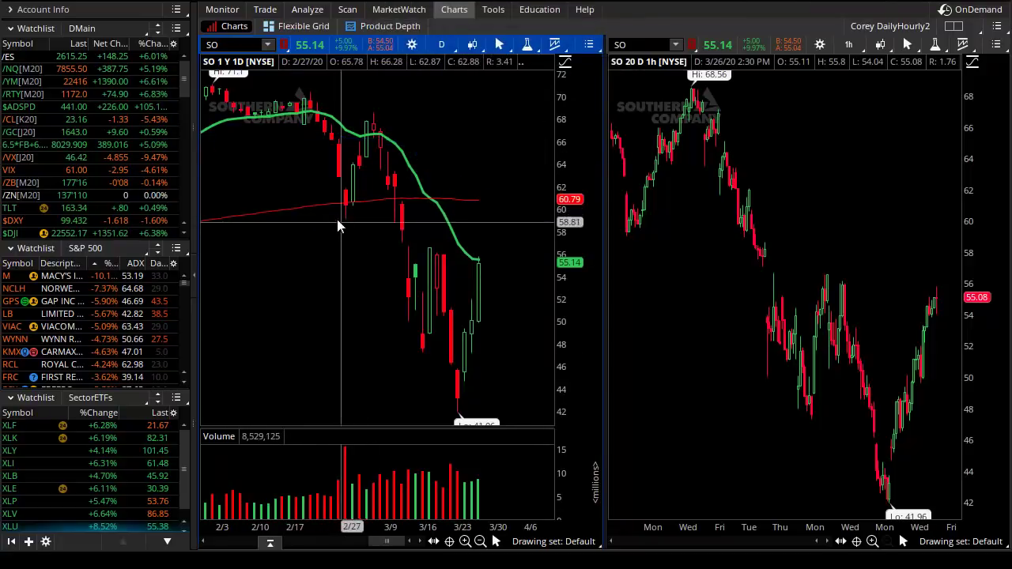
Check the input settings of the red simple moving average on the daily SO chart.
right_click(316, 232)
key("Escape")
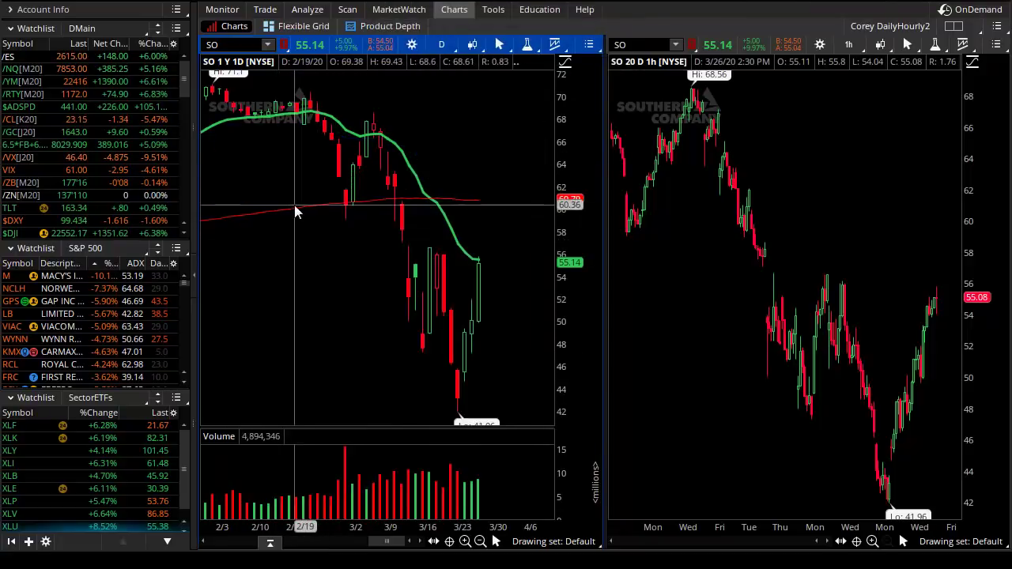
right_click(290, 210)
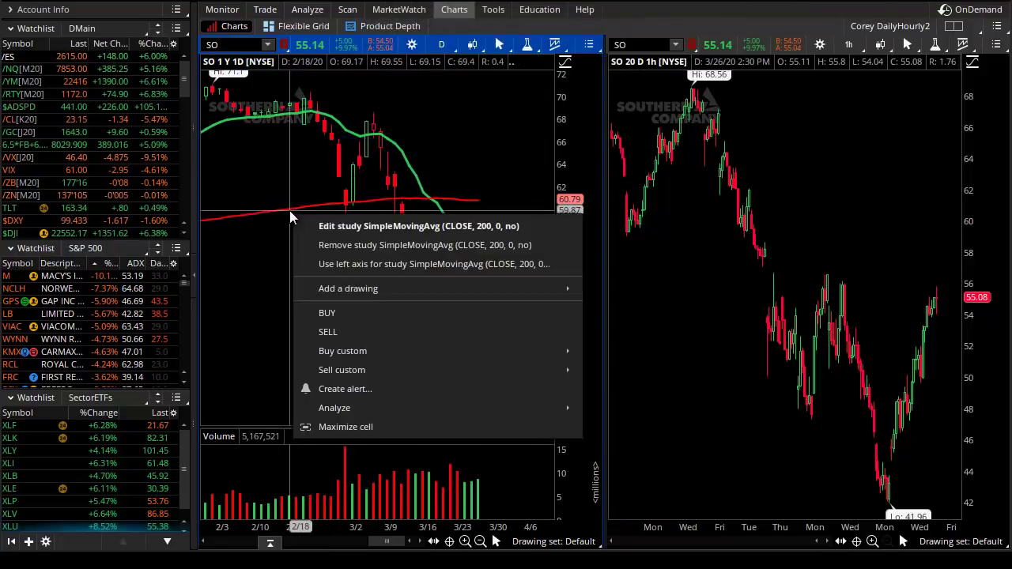
left_click(343, 229)
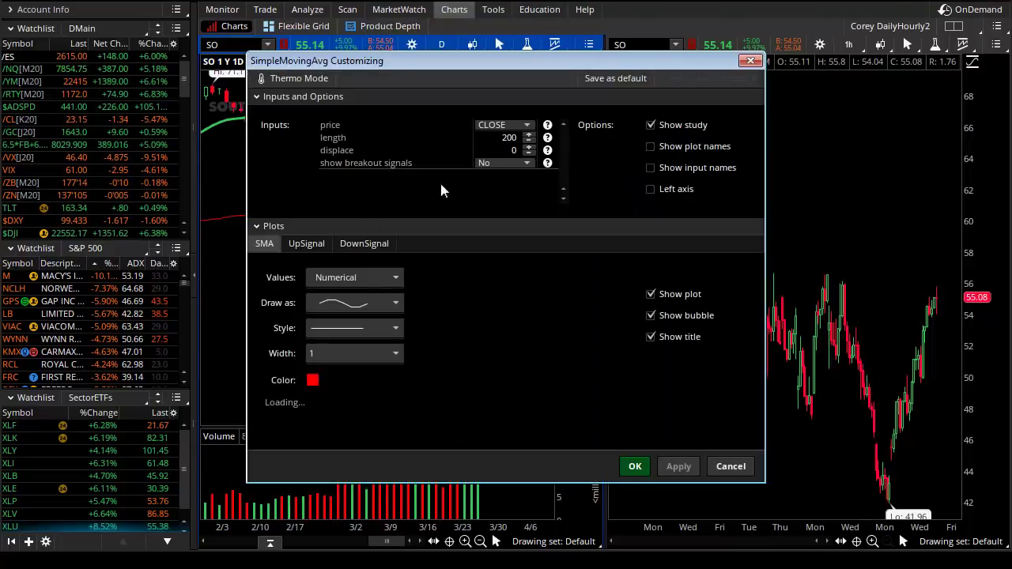
left_click(722, 467)
Remove the 200-period simple moving average from the daily SO chart.
right_click(311, 212)
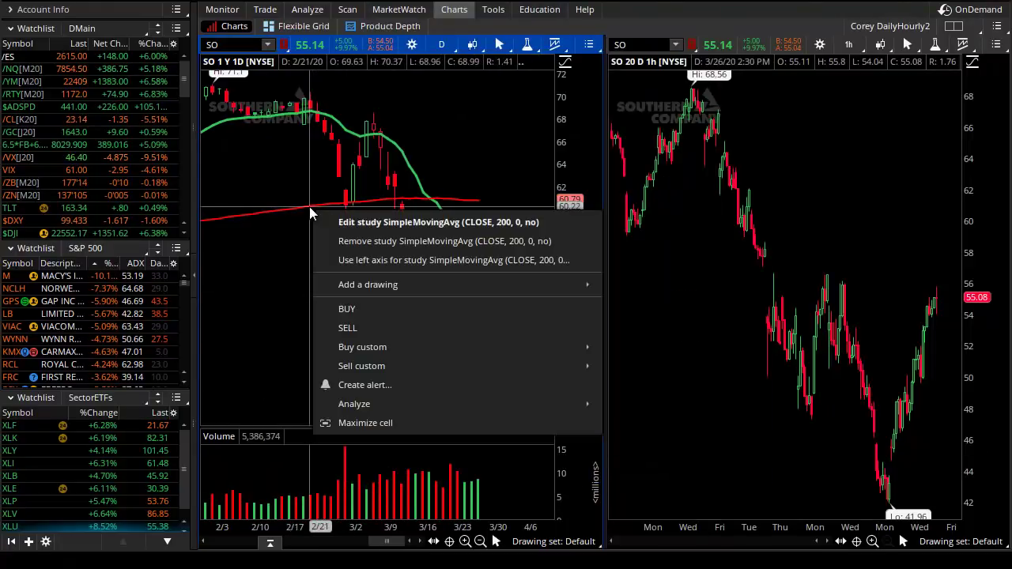
left_click(360, 241)
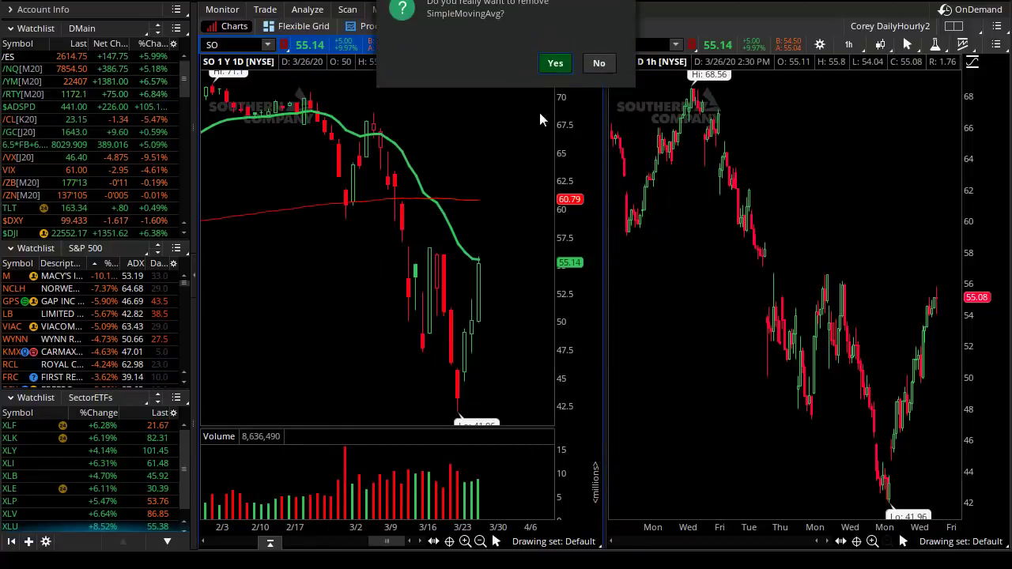
key("Return")
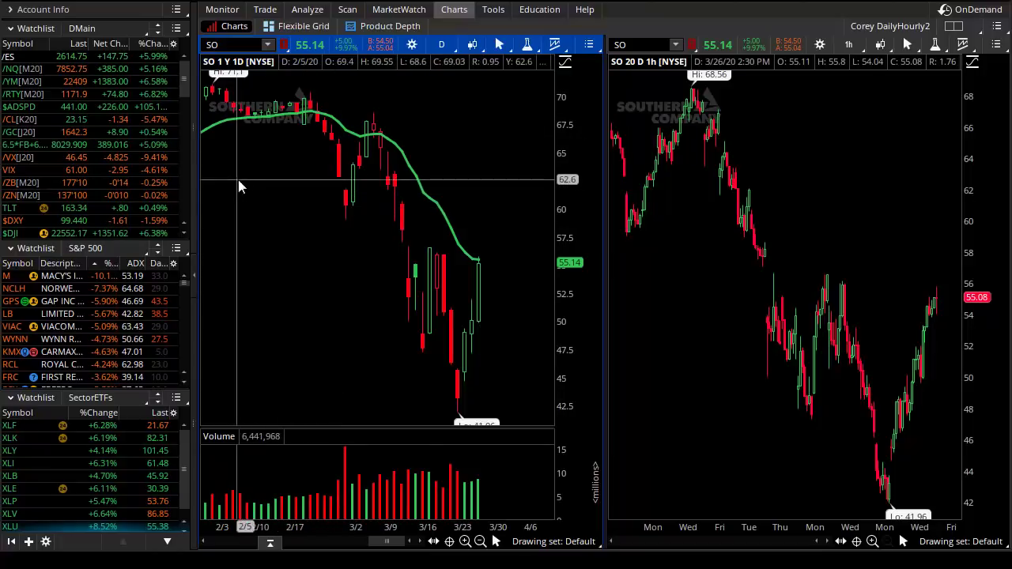
Examine SO's daily candles from February through late March 2020 against the 20-period exponential moving average.
left_click_drag(238, 185, 349, 188)
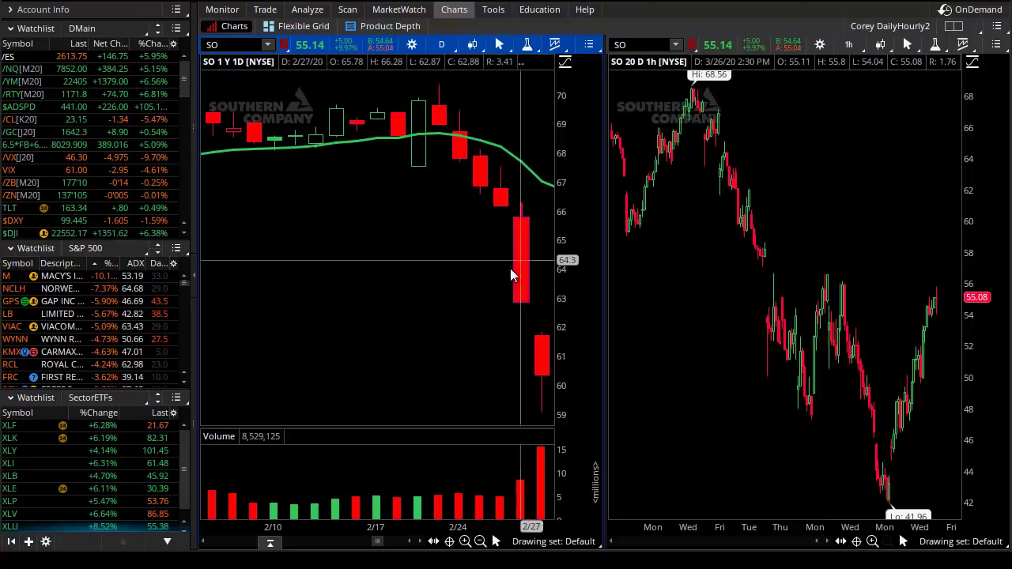
scroll(510, 270, "down", 3)
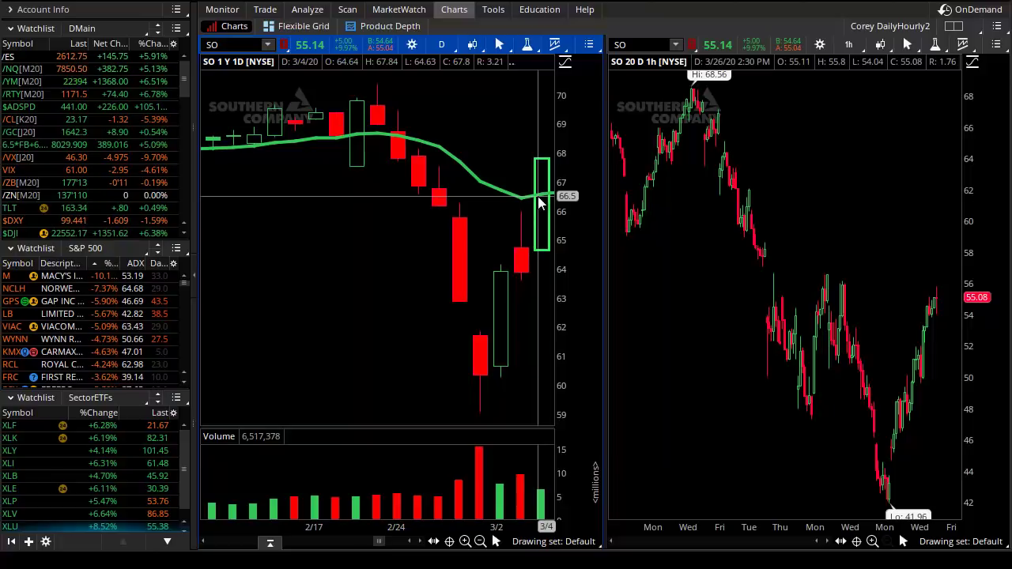
scroll(541, 222, "down", 6)
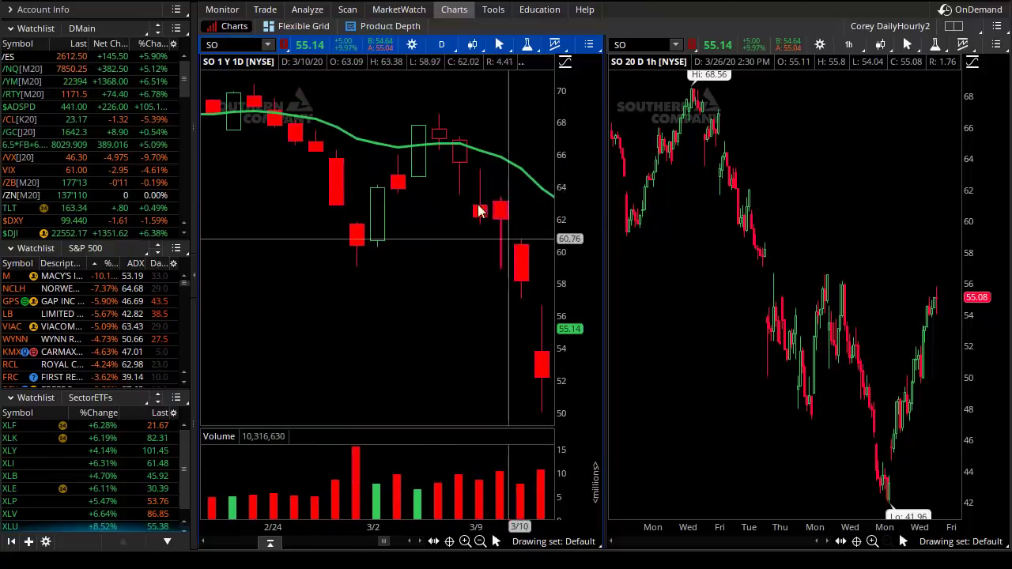
scroll(432, 148, "down", 3)
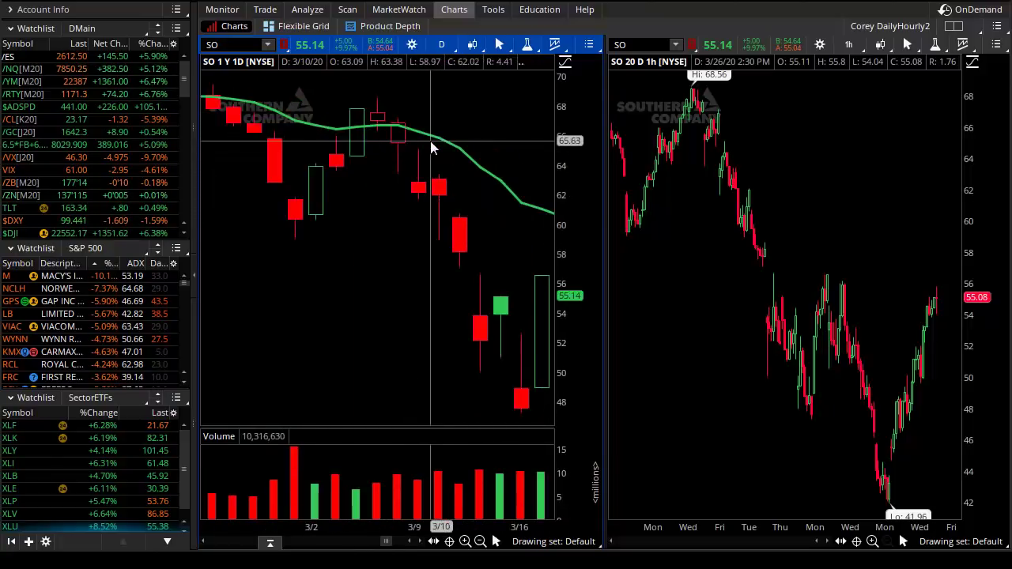
scroll(431, 145, "down", 5)
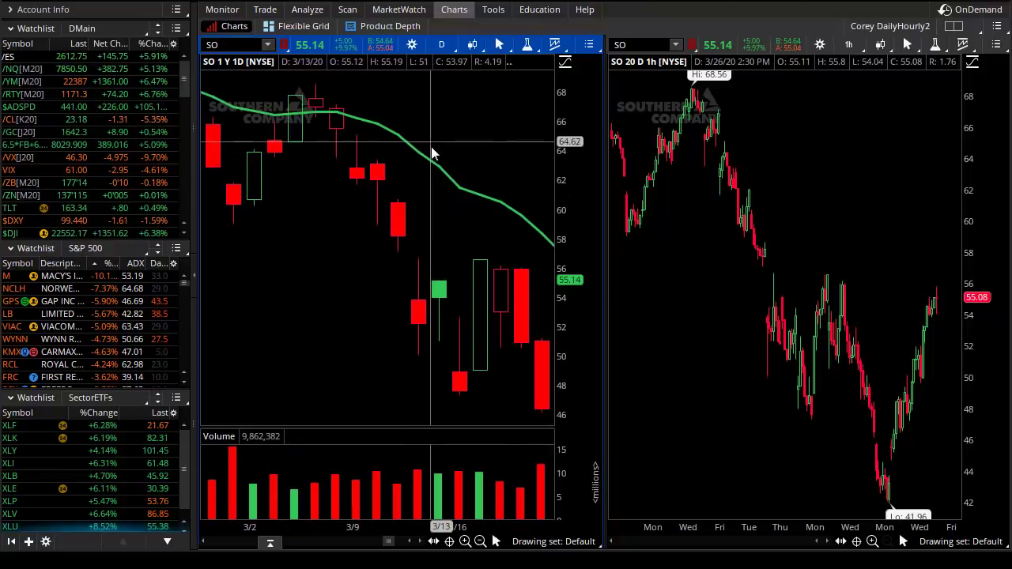
scroll(454, 231, "down", 3)
scroll(443, 230, "down", 2)
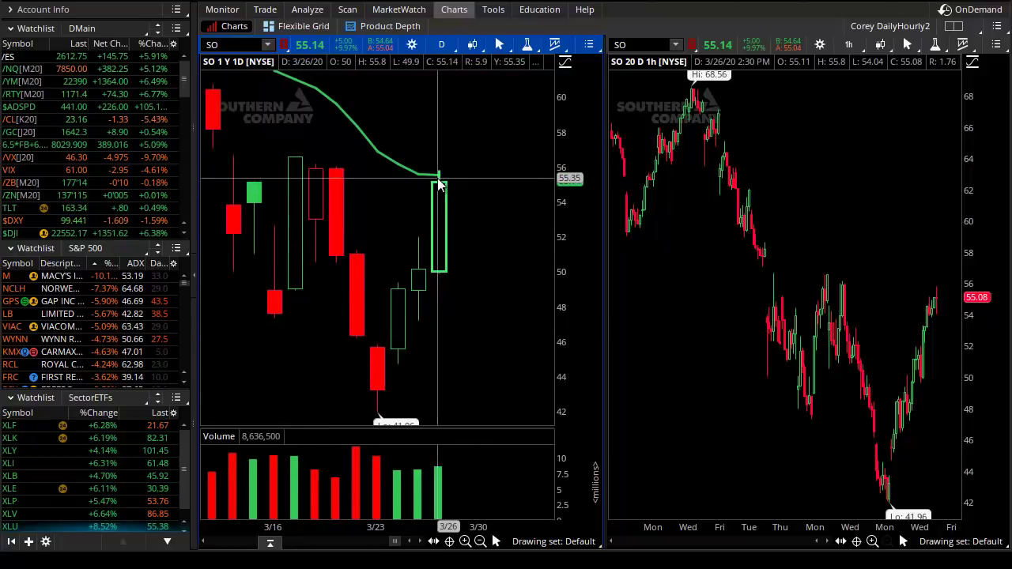
scroll(436, 153, "up", 5)
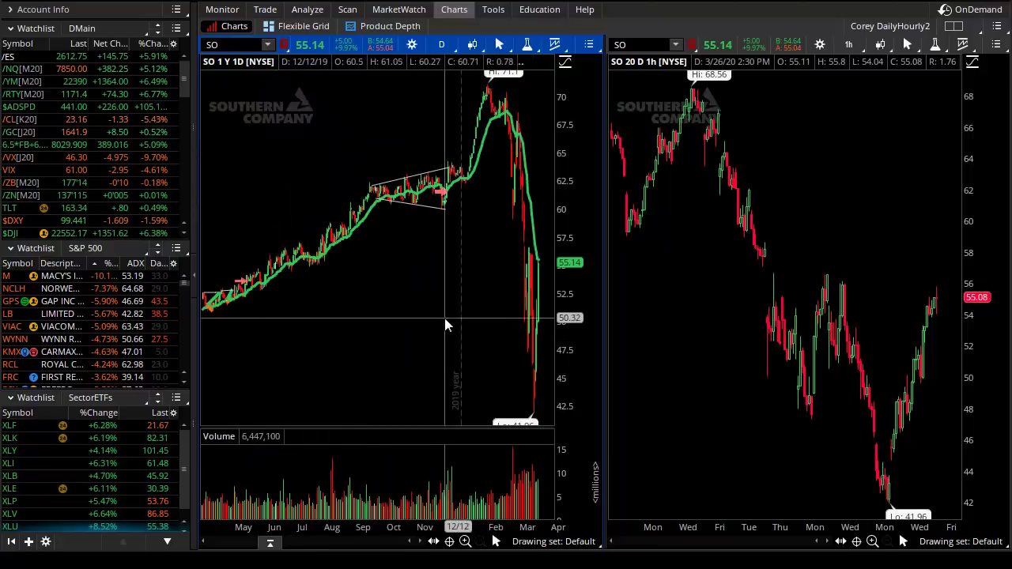
scroll(445, 324, "down", 5)
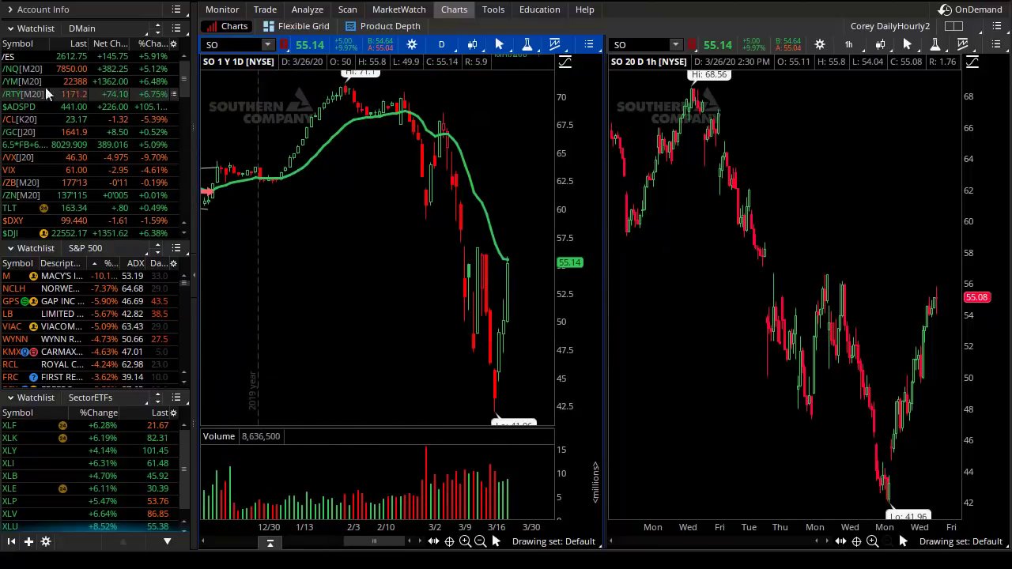
Load /ES back into the charts and focus the daily chart on February and March 2020.
left_click(11, 69)
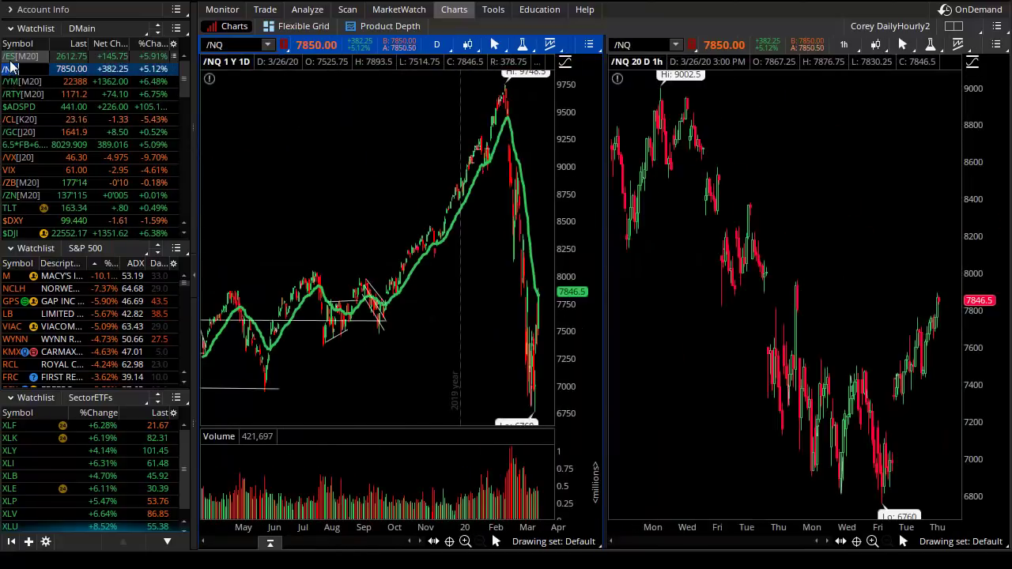
left_click(11, 56)
scroll(376, 349, "down", 3)
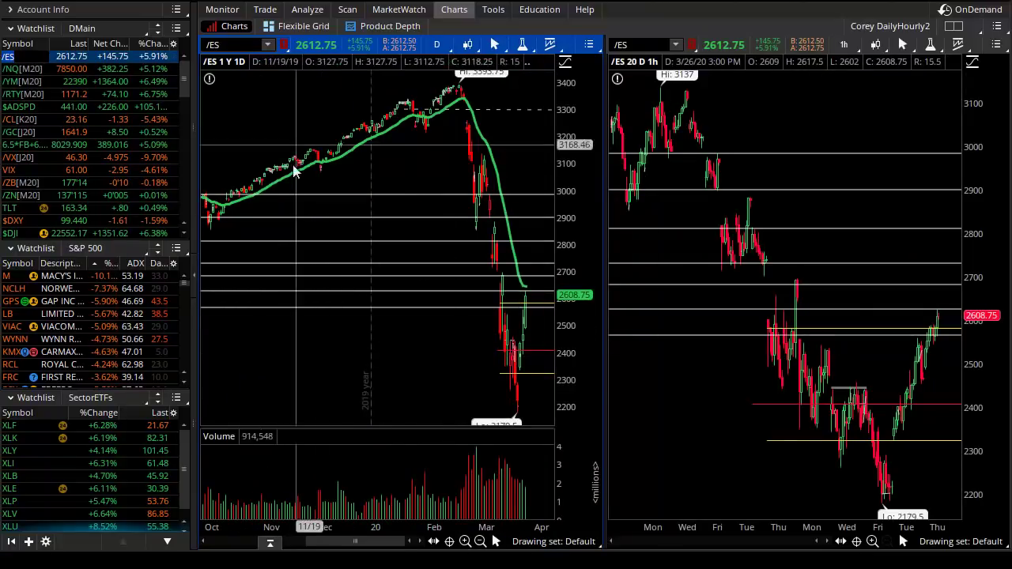
scroll(367, 149, "down", 4)
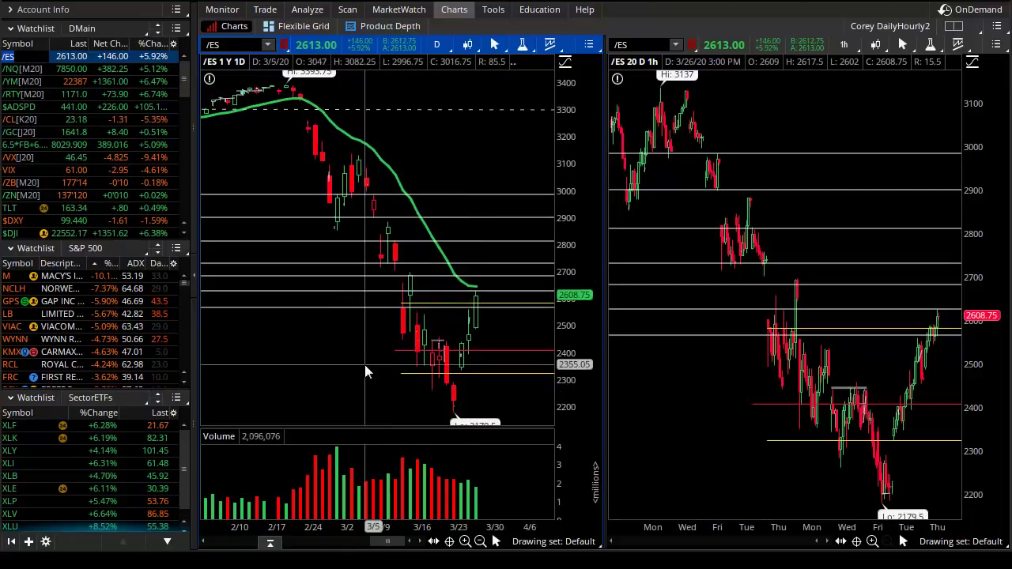
Examine /ES's daily candles from March 9 to 26 against the 20-period exponential moving average, and check Macy's (M) the same way.
left_click_drag(366, 369, 755, 398)
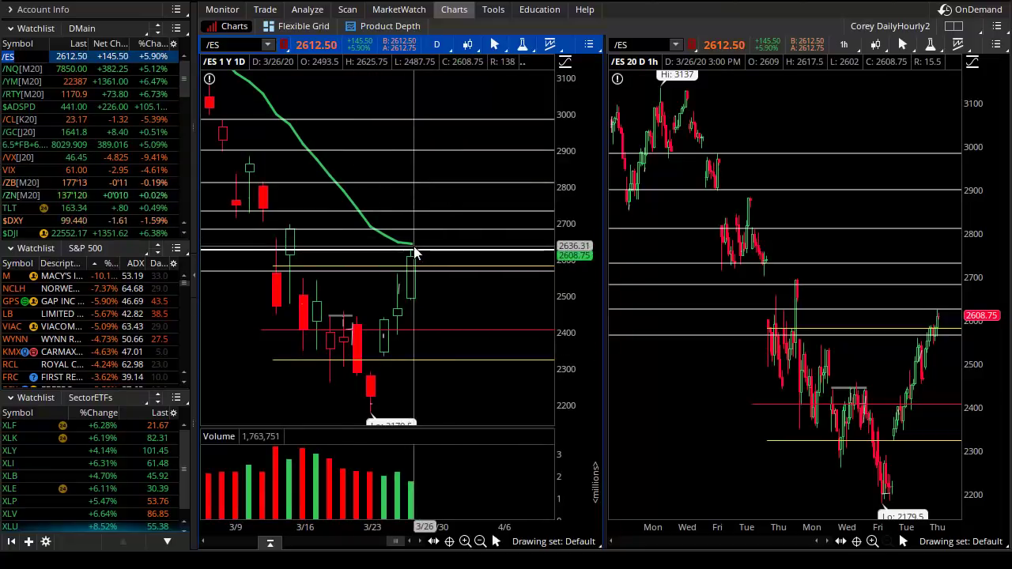
mouse_move(413, 254)
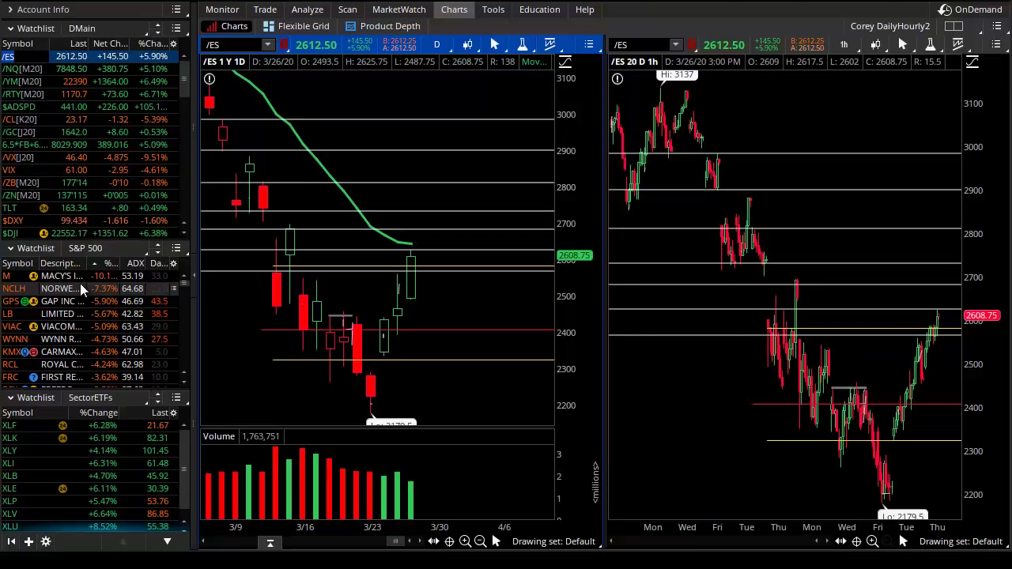
left_click(9, 277)
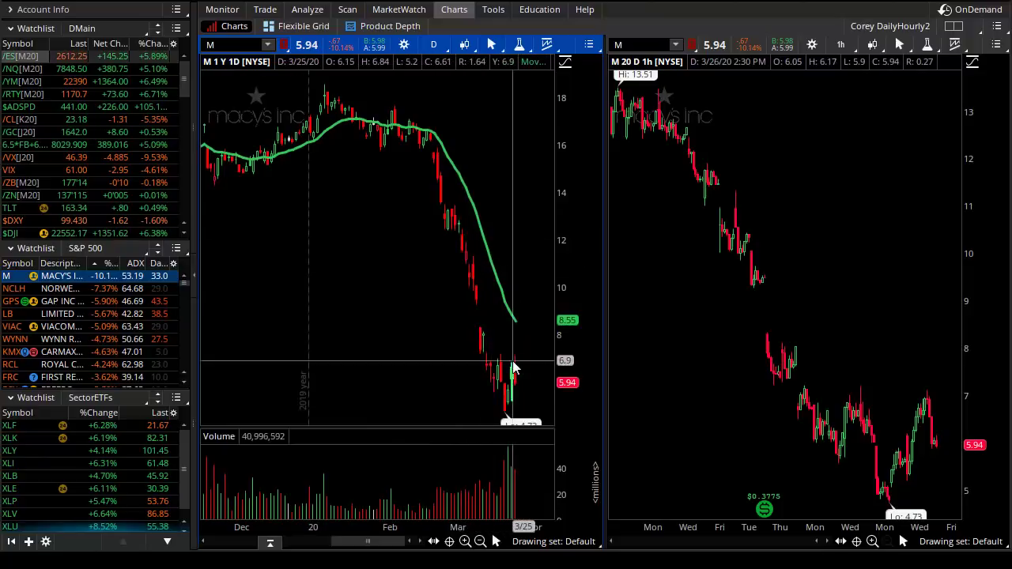
Load NCLH from the S&P 500 watchlist and examine its February and March 2020 daily candles against the 20-period exponential moving average.
left_click(14, 289)
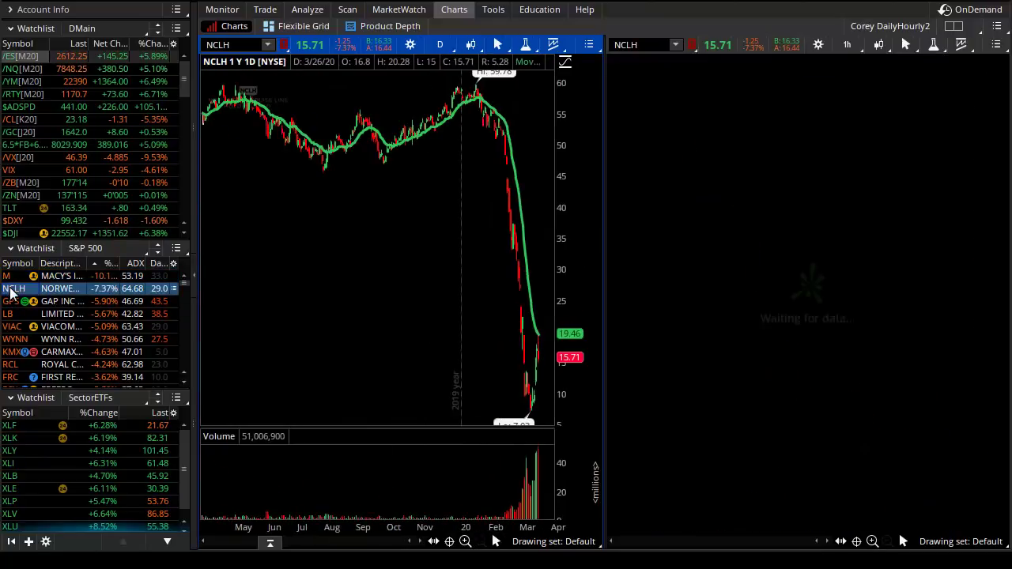
mouse_move(371, 333)
left_mouse_down()
mouse_move(611, 347)
mouse_move(616, 337)
left_mouse_up()
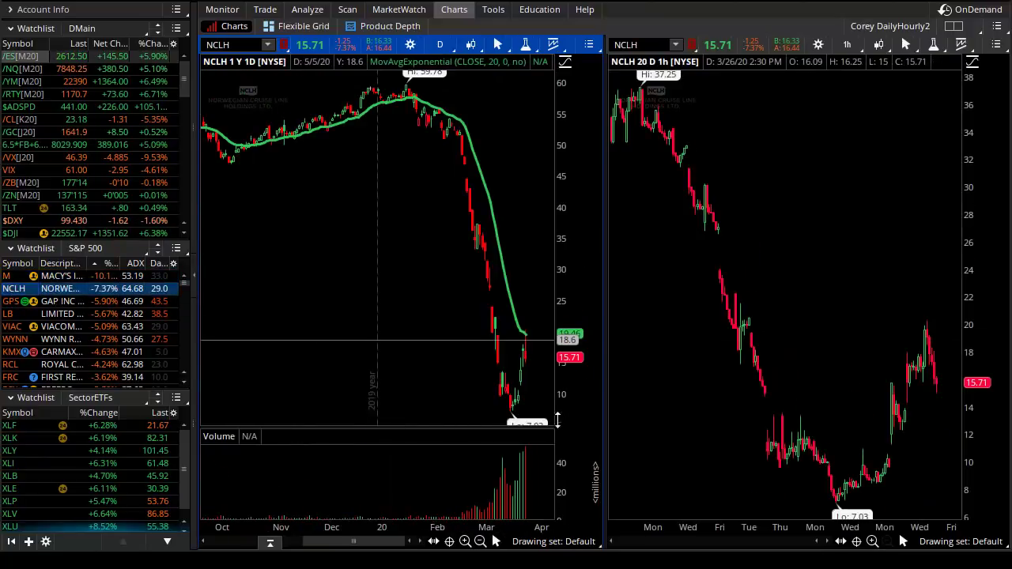
left_click_drag(413, 379, 591, 375)
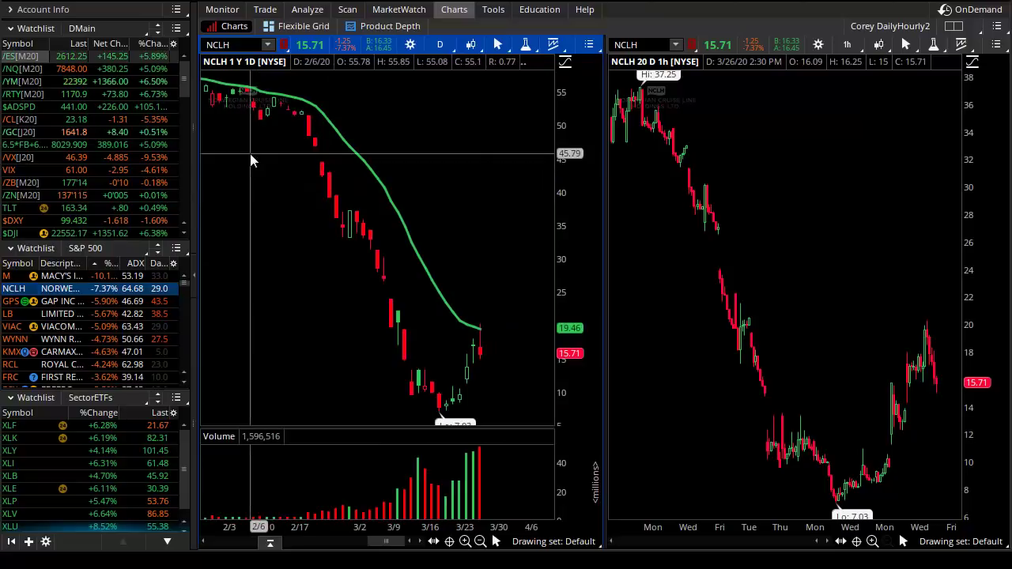
scroll(420, 164, "down", 5)
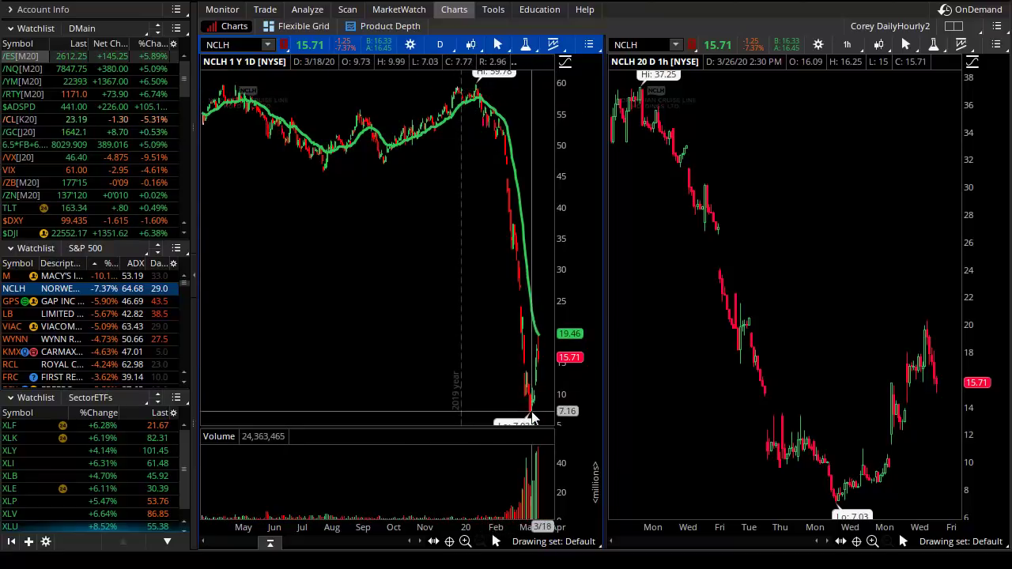
scroll(438, 400, "up", 3)
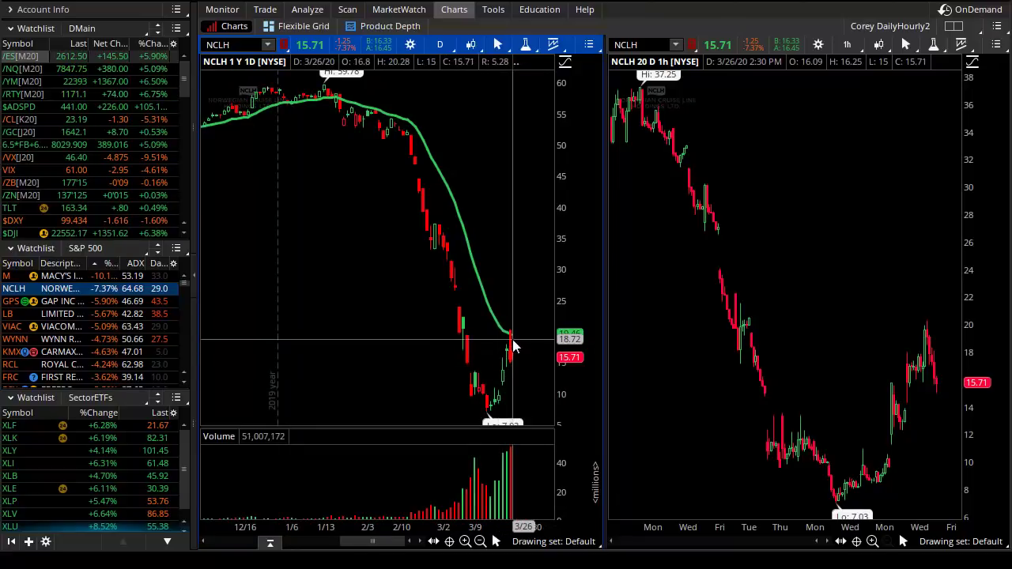
scroll(410, 340, "up", 2)
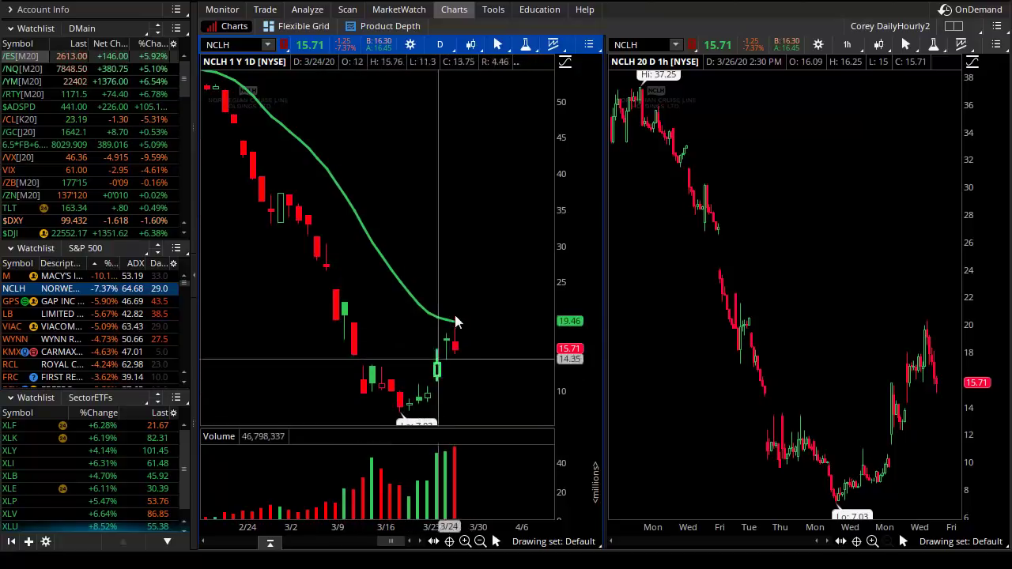
scroll(378, 408, "up", 3)
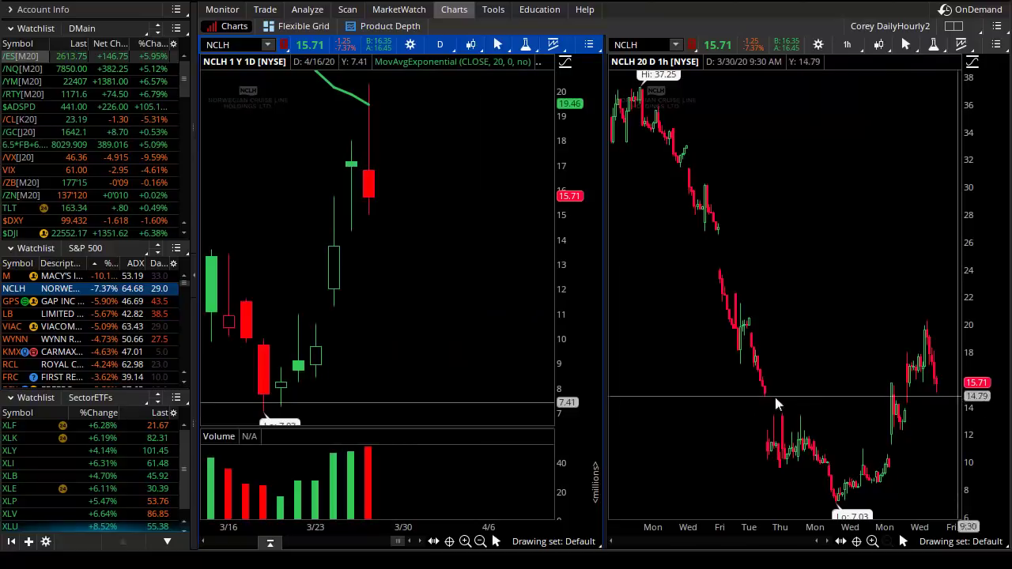
Focus NCLH's hourly chart on March 19 through 26 and compare it with the daily candles at the 20-period exponential moving average.
left_click_drag(852, 457, 959, 457)
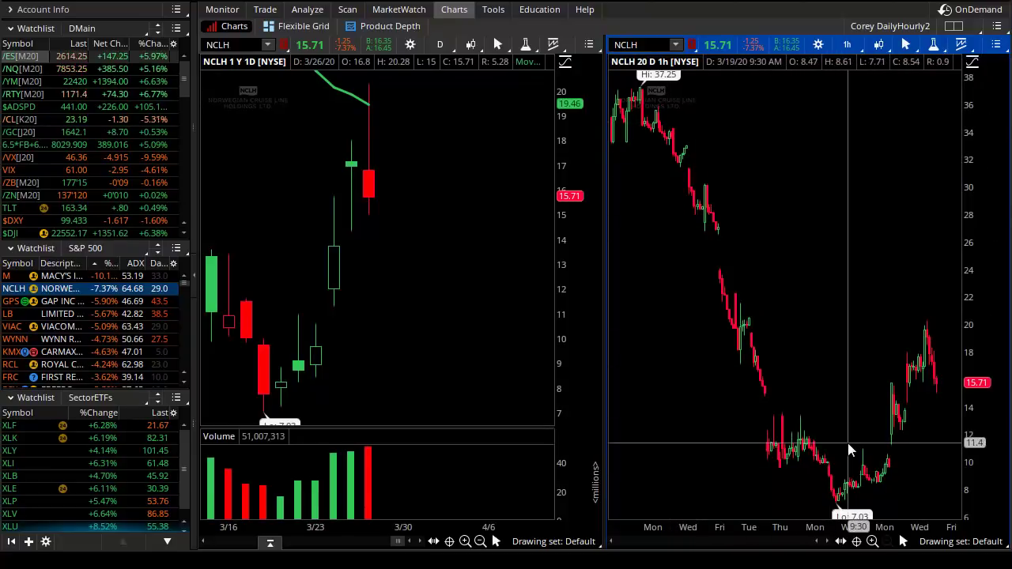
left_click_drag(848, 443, 924, 454)
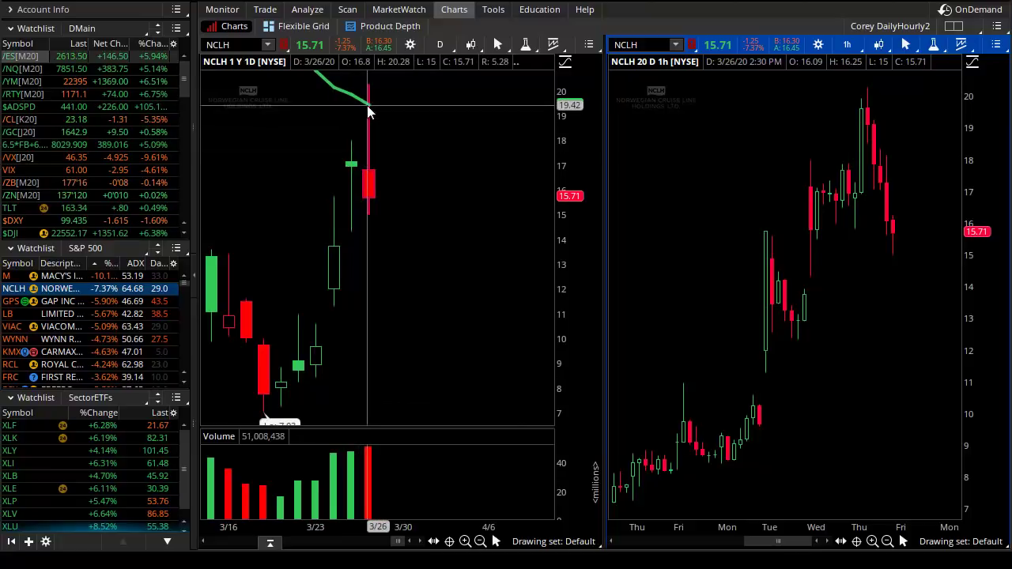
scroll(368, 109, "down", 5)
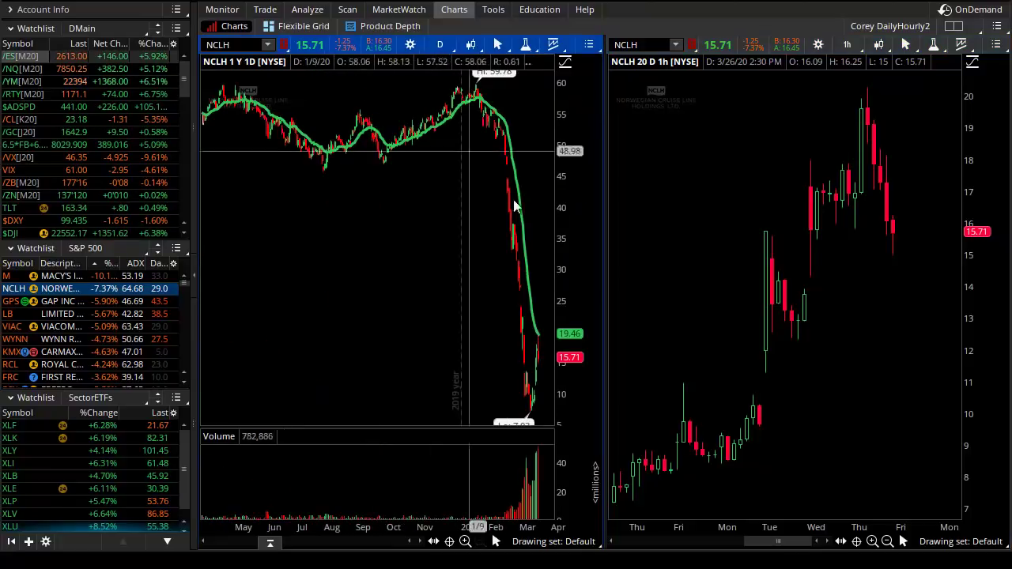
scroll(451, 310, "up", 5)
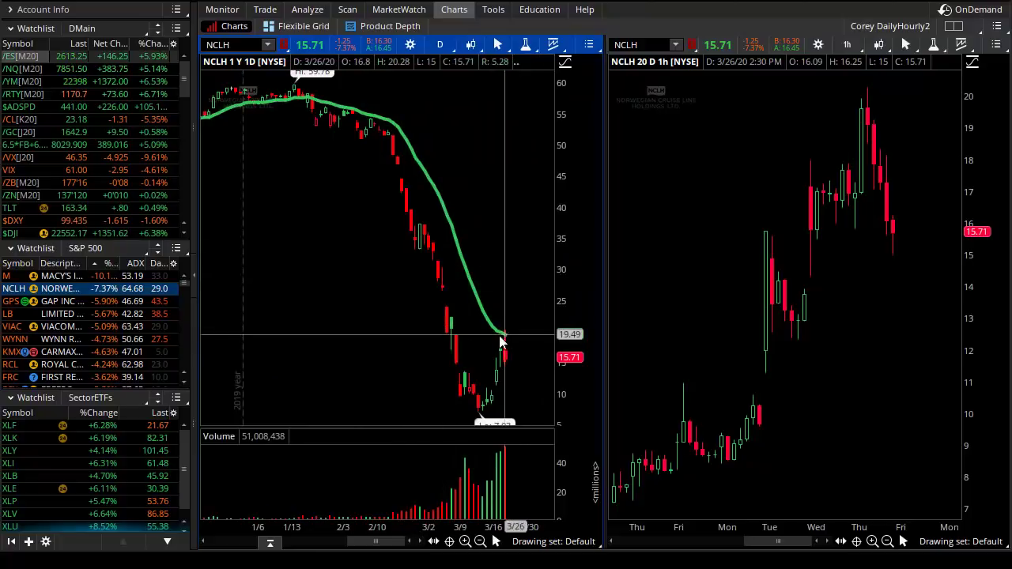
Review the daily charts of GPS, LB and VIAC for how late-March candles sit against the 20-period exponential moving average.
left_click(8, 302)
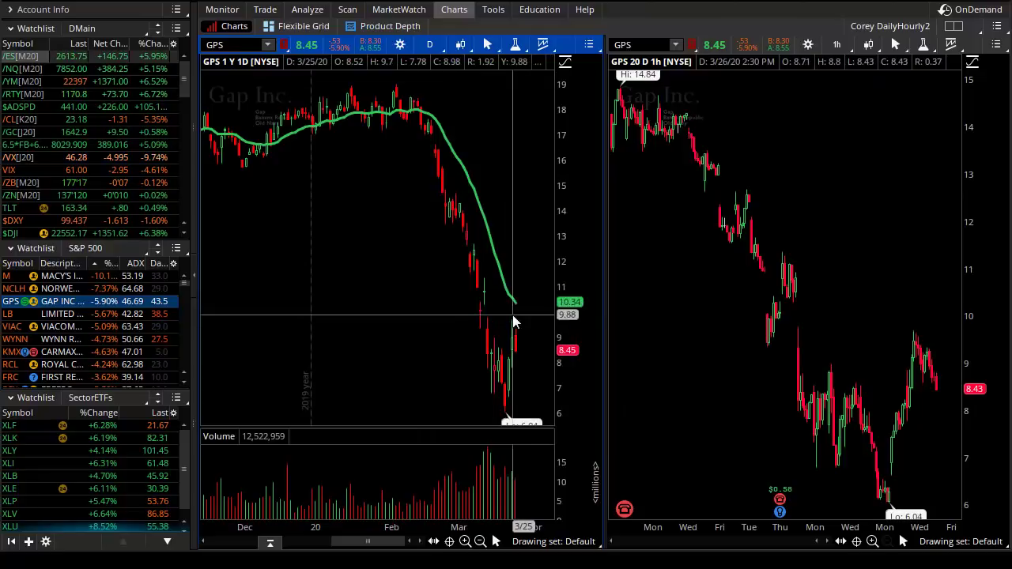
left_click(35, 314)
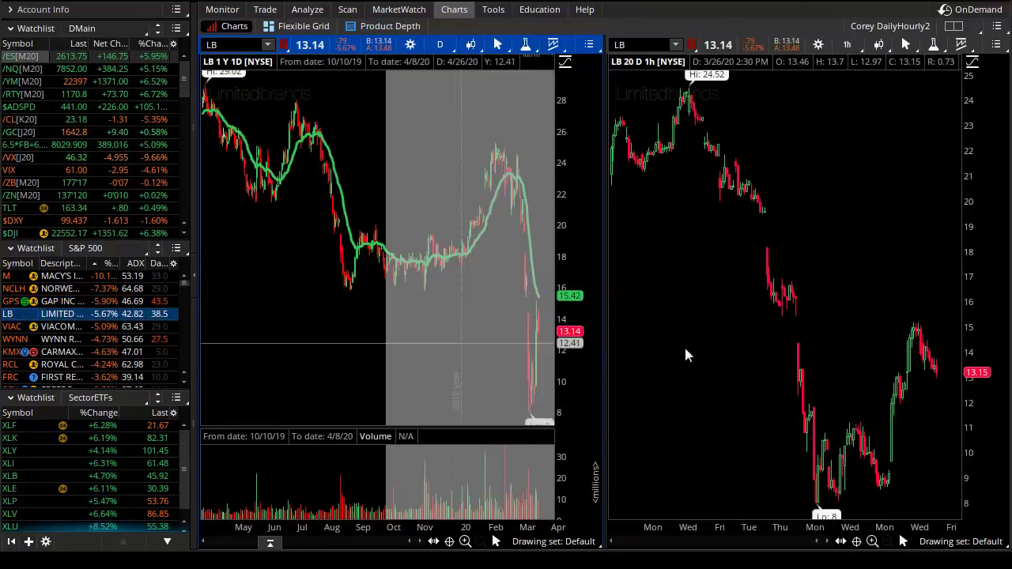
scroll(443, 332, "up", 3)
left_click_drag(418, 343, 554, 332)
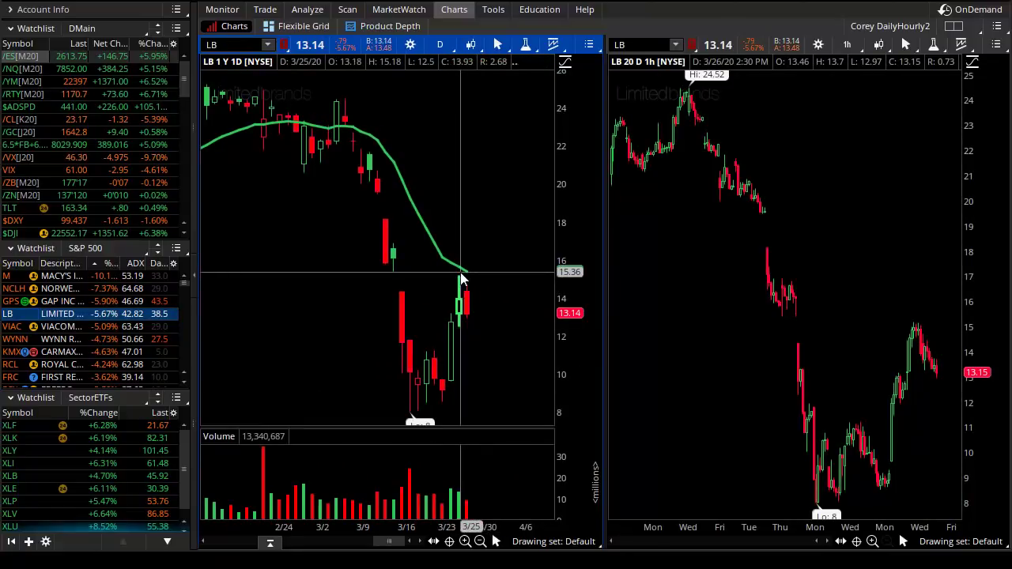
left_click(14, 328)
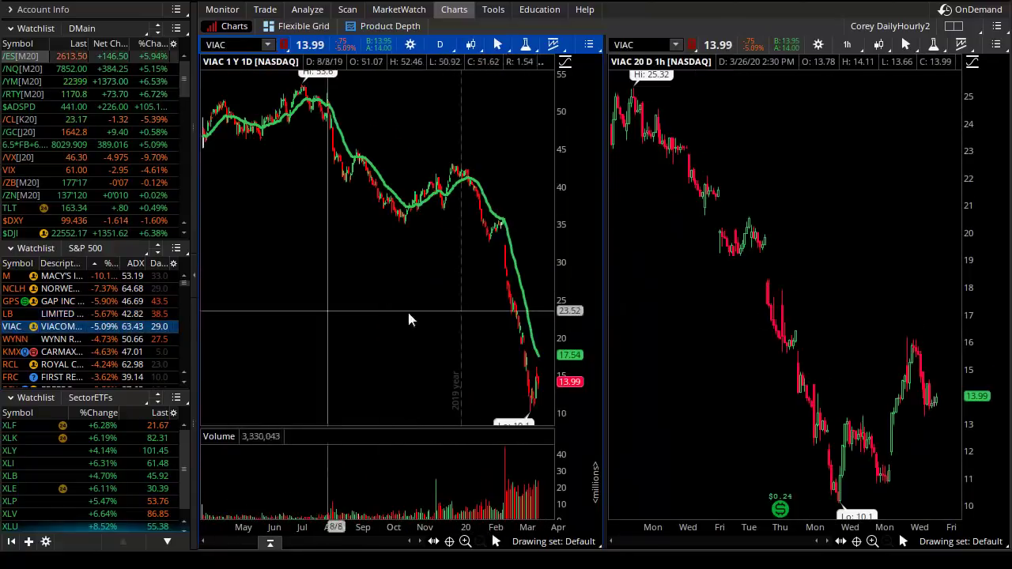
scroll(435, 361, "up", 2)
Load WYNN and examine its March 2020 daily candles around the 20-period exponential moving average.
left_click(17, 339)
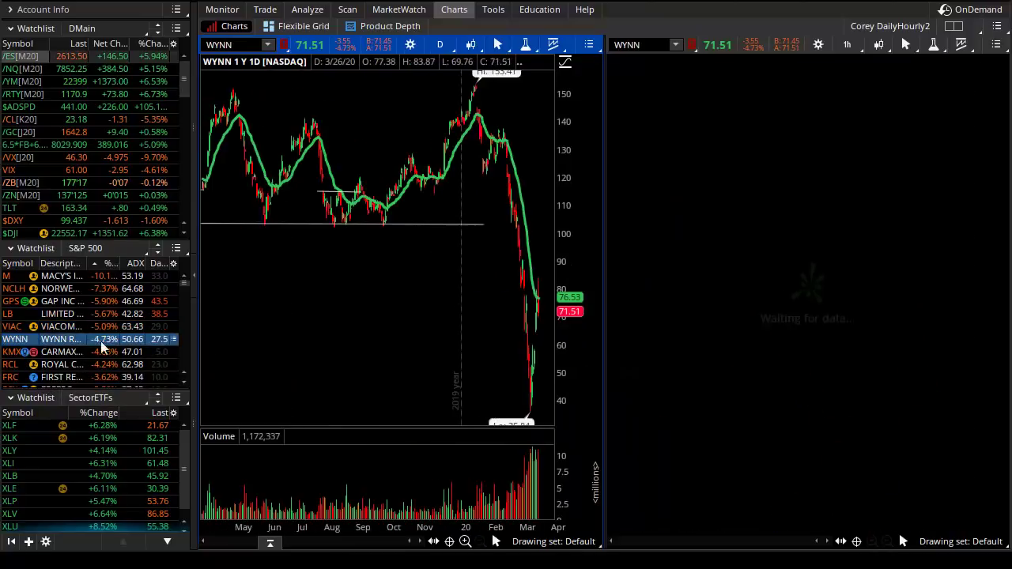
scroll(374, 320, "up", 2)
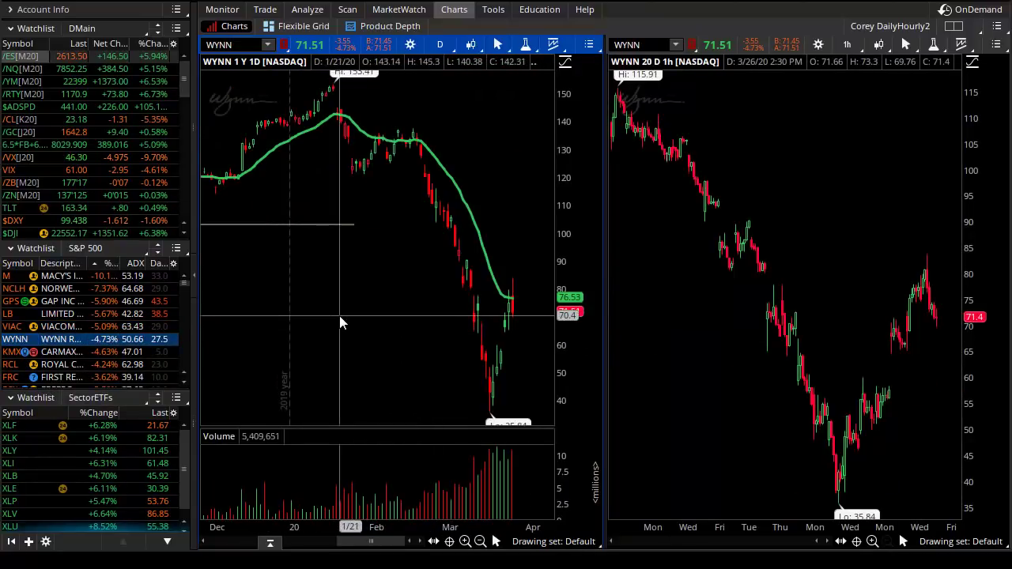
left_click_drag(340, 316, 574, 323)
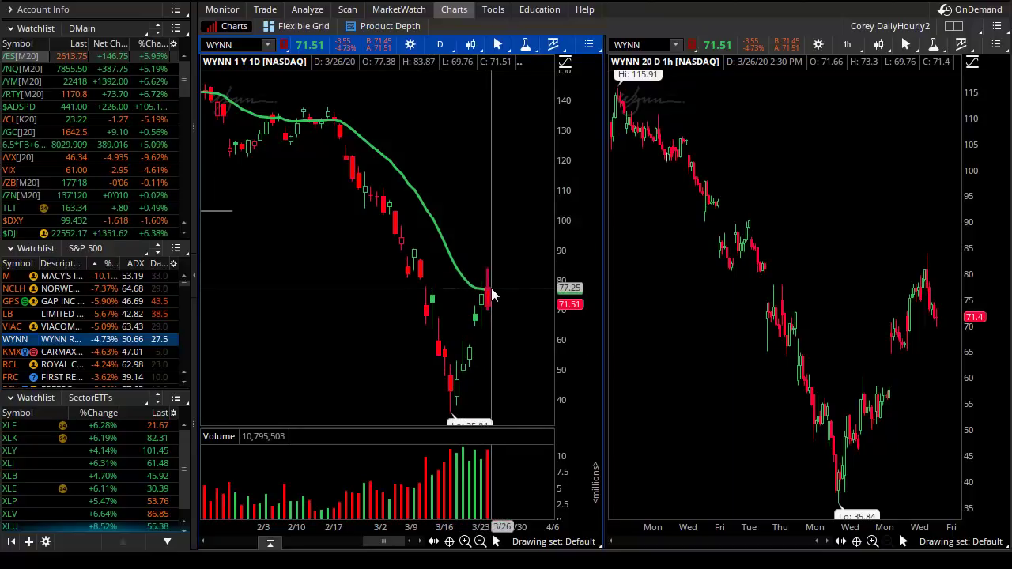
left_click_drag(411, 347, 625, 357)
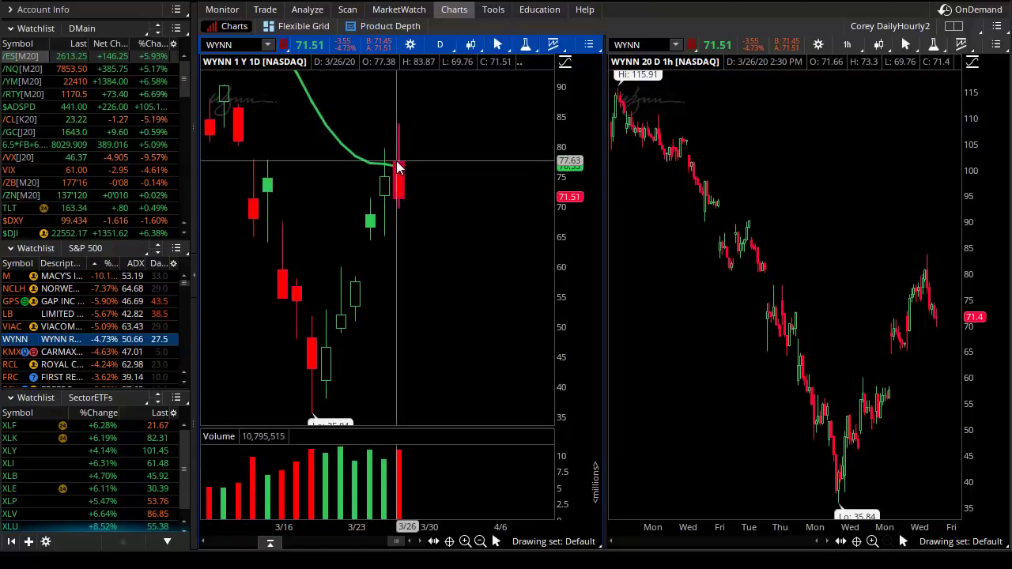
Review the daily charts of KMX, RCL and FRC for how recent candles sit against the 20-period exponential moving average.
left_click(23, 351)
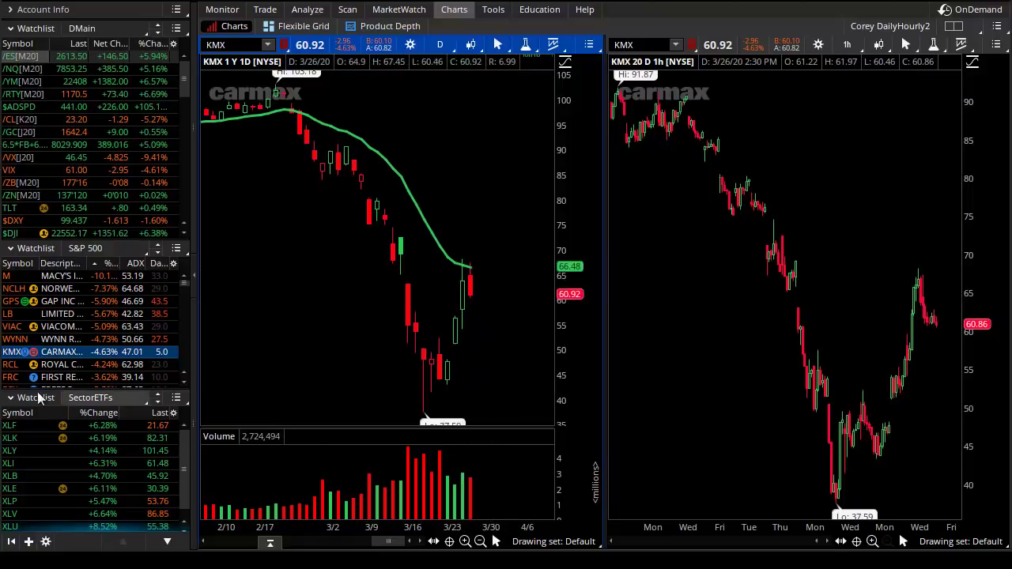
left_click(24, 367)
left_click_drag(411, 350, 607, 348)
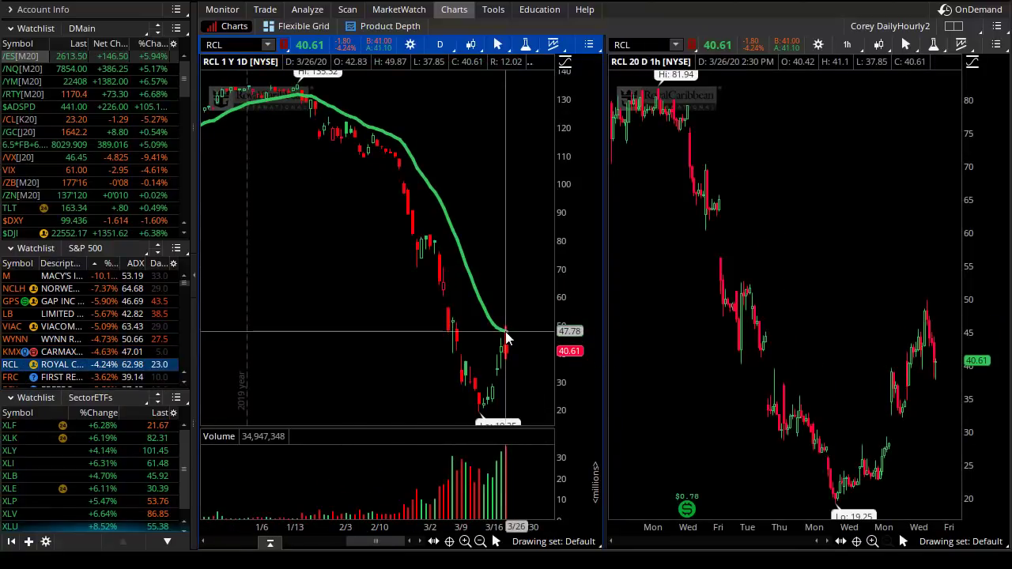
left_click(16, 378)
Load UAL from the S&P 500 watchlist and examine its March 9 to 26 daily candles against the 20-period exponential moving average.
scroll(24, 363, "down", 1)
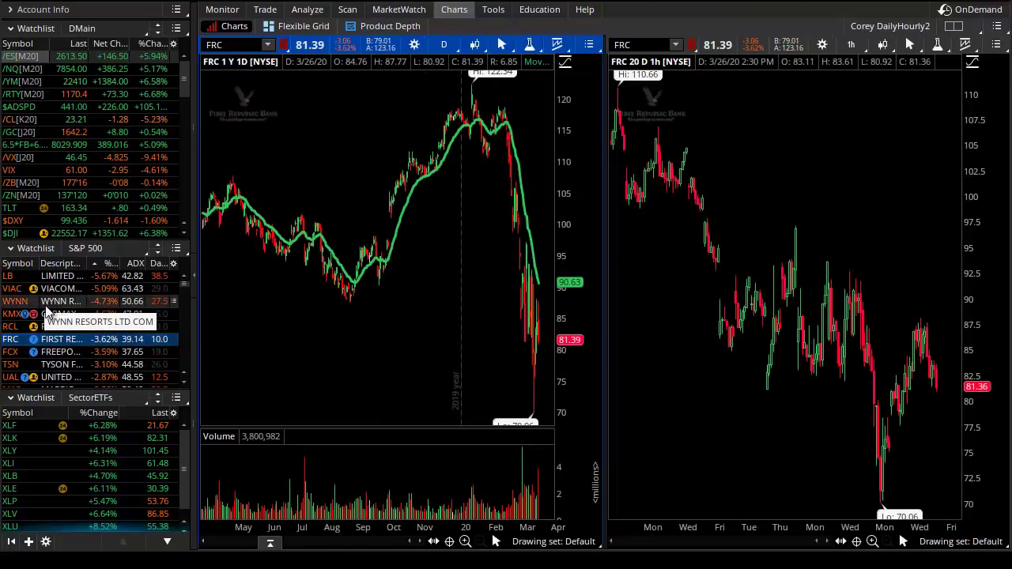
left_click(11, 378)
left_click_drag(437, 344, 553, 384)
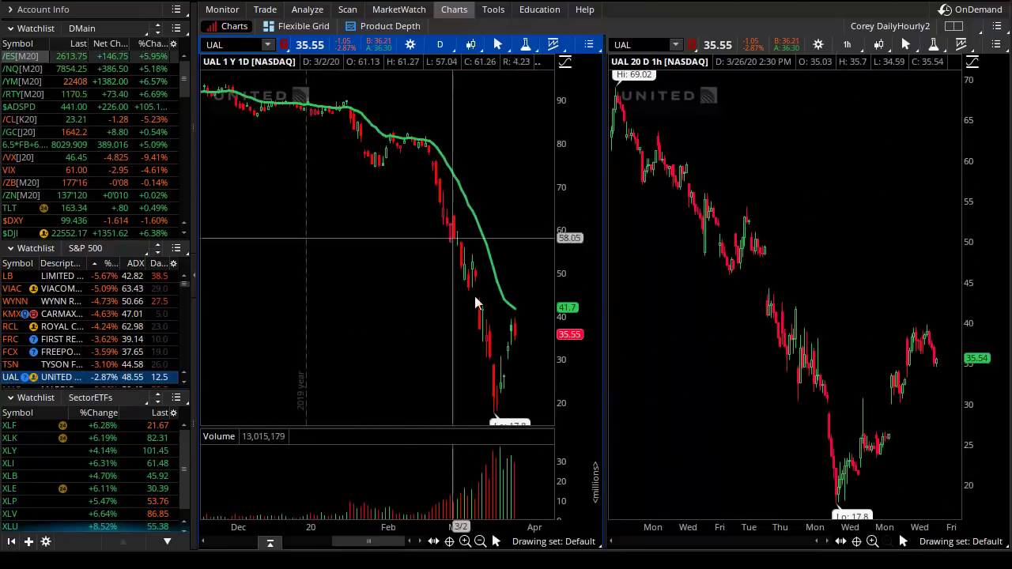
left_click_drag(466, 406, 628, 393)
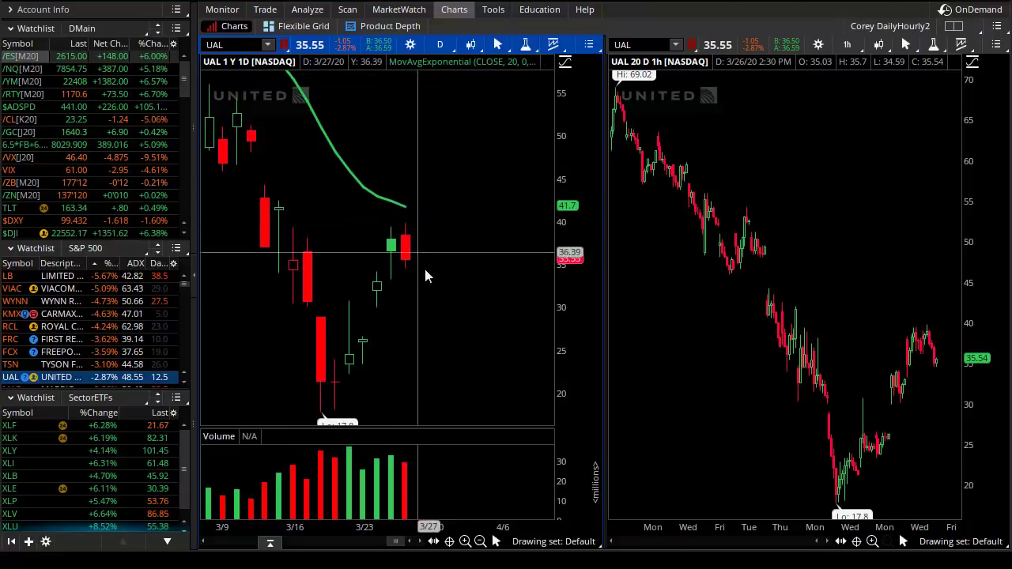
Load MAR from the S&P 500 watchlist and examine its March 2020 daily candles against the 20-period exponential moving average.
scroll(470, 314, "down", 10)
scroll(55, 380, "down", 1)
left_click(55, 352)
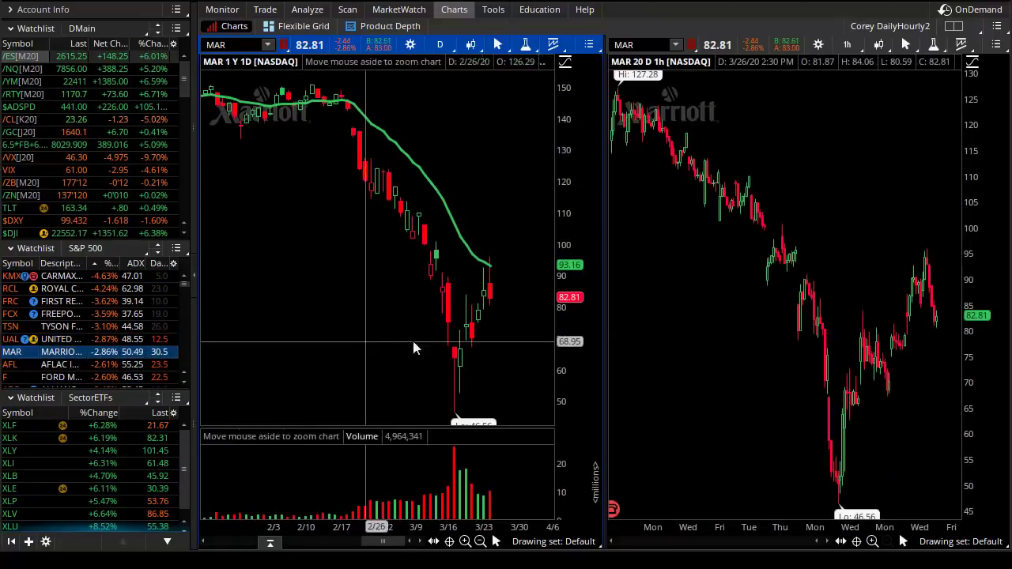
scroll(413, 343, "up", 3)
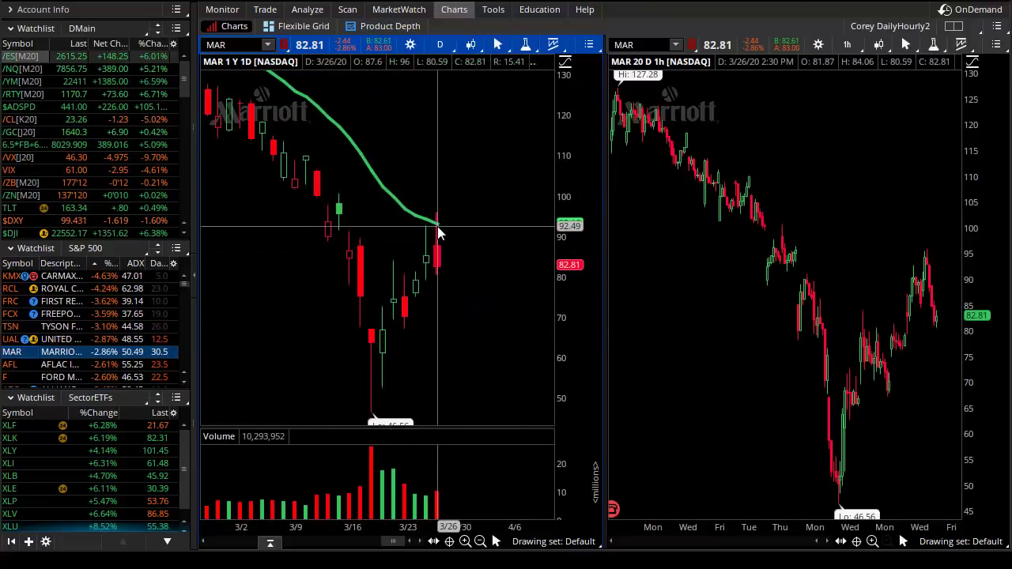